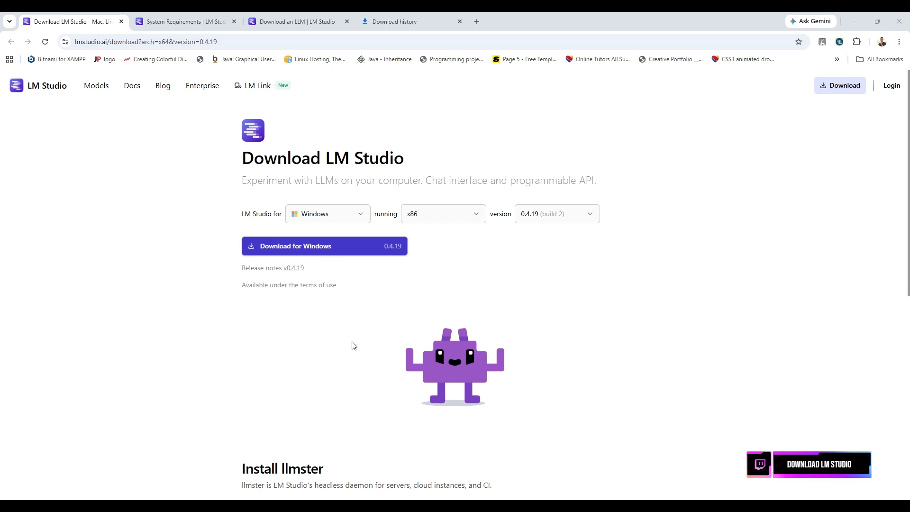
# Review the operating system, version and architecture choices for the LM Studio download, keeping Windows and x86, and check the download history.
pyautogui.click(361, 210)
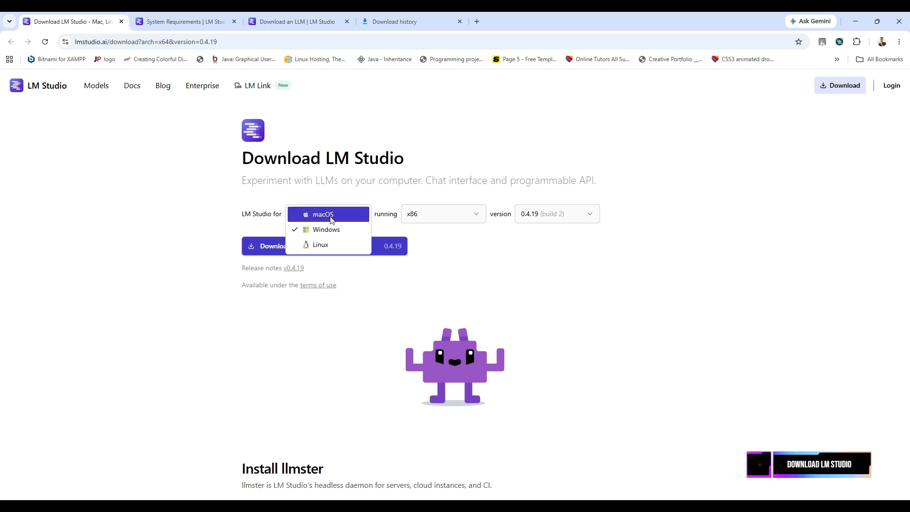
pyautogui.click(441, 260)
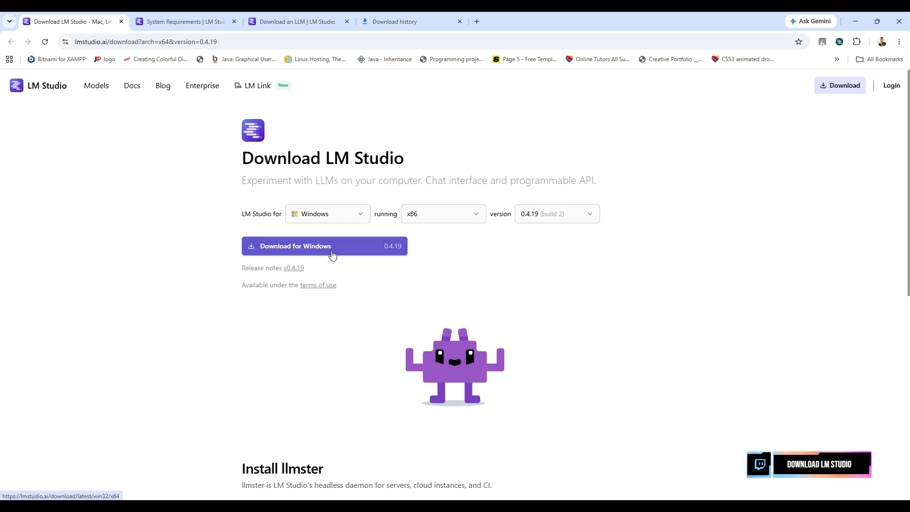
pyautogui.click(579, 214)
pyautogui.click(536, 246)
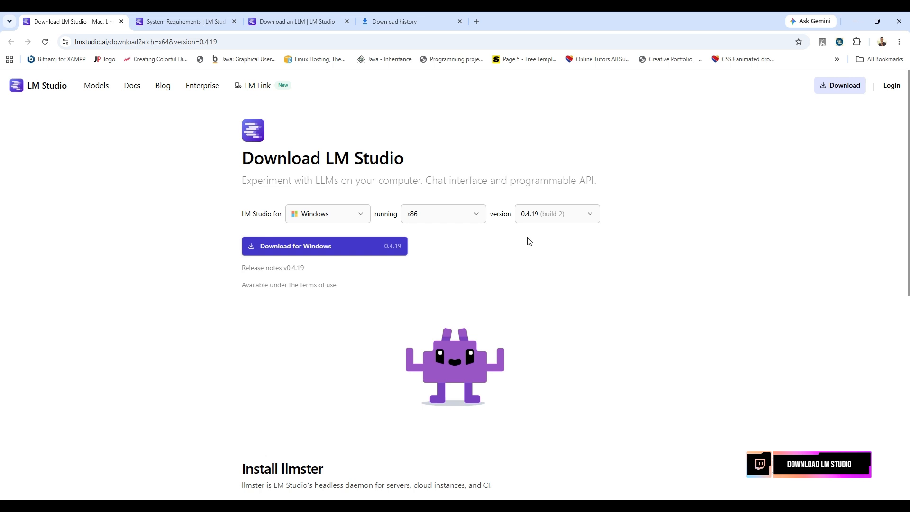
pyautogui.click(475, 216)
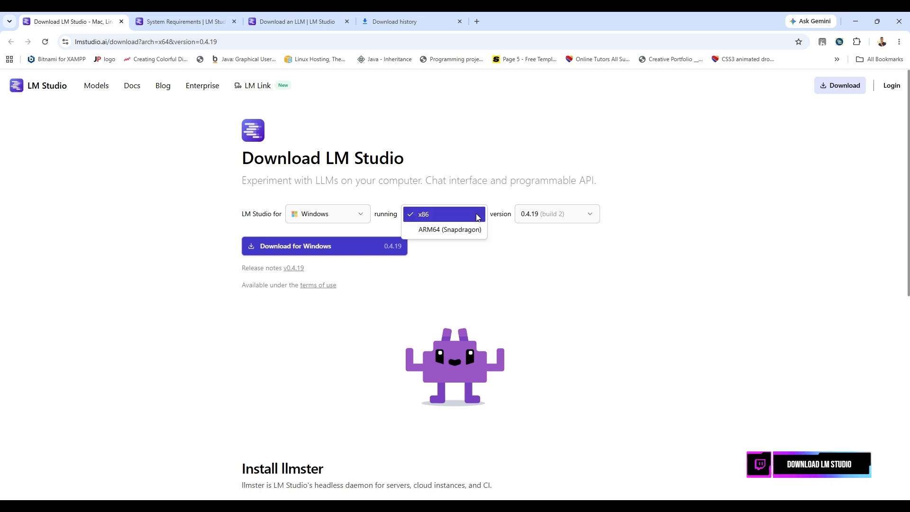
pyautogui.click(433, 220)
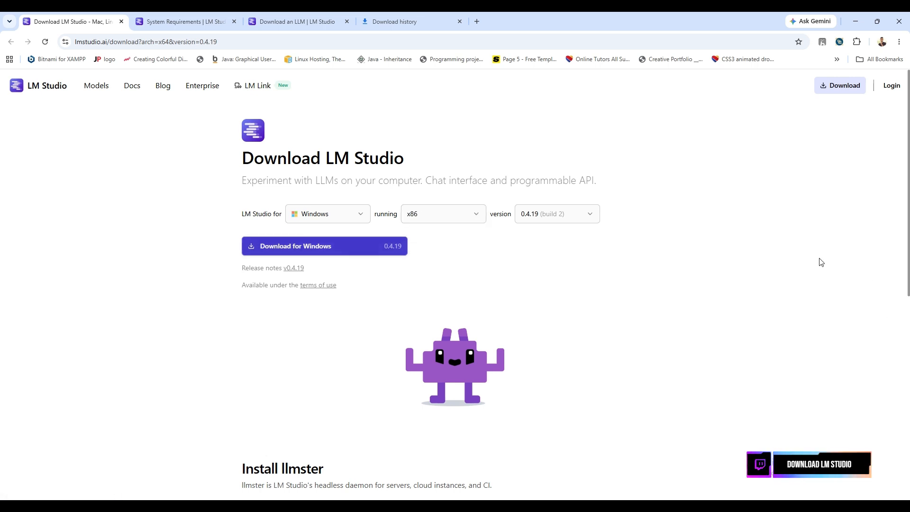
pyautogui.click(367, 21)
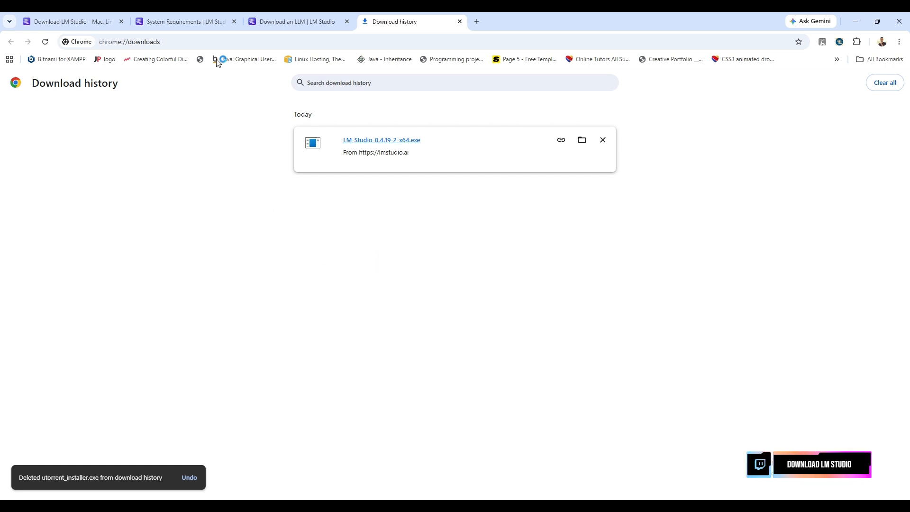
# Open the System Requirements page and examine the supported hardware for macOS, Windows and Linux.
pyautogui.click(167, 24)
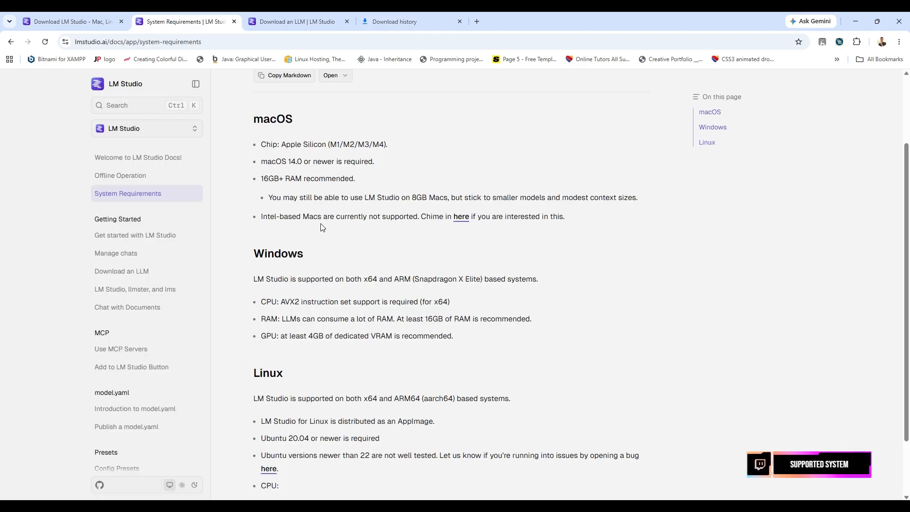
pyautogui.scroll(2, 332, 213)
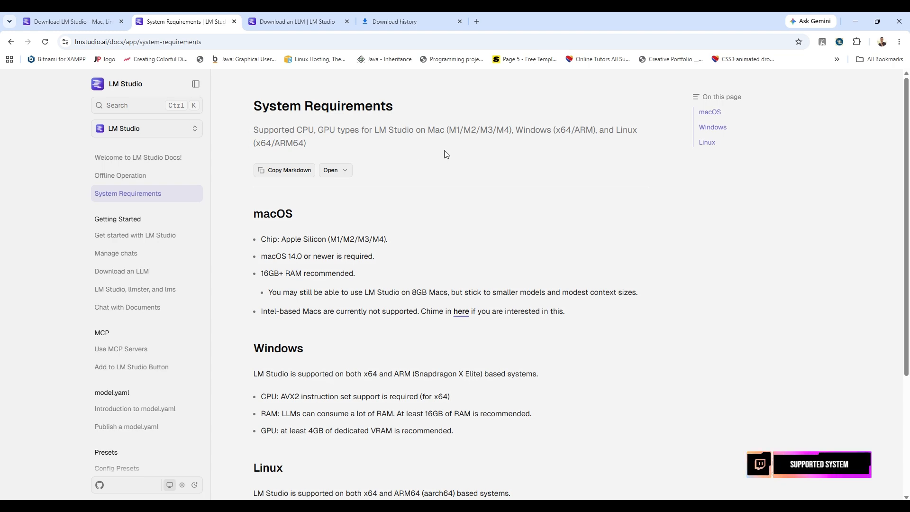
pyautogui.scroll(-3, 439, 286)
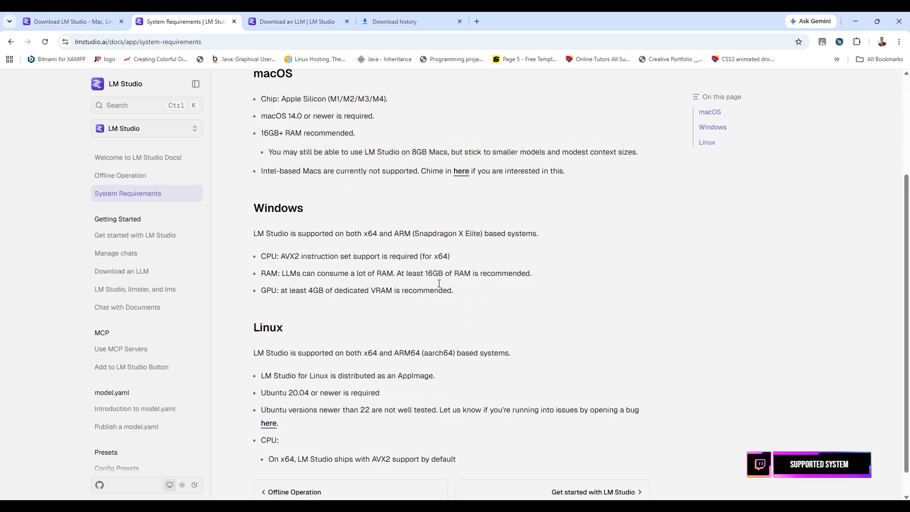
pyautogui.scroll(3, 440, 286)
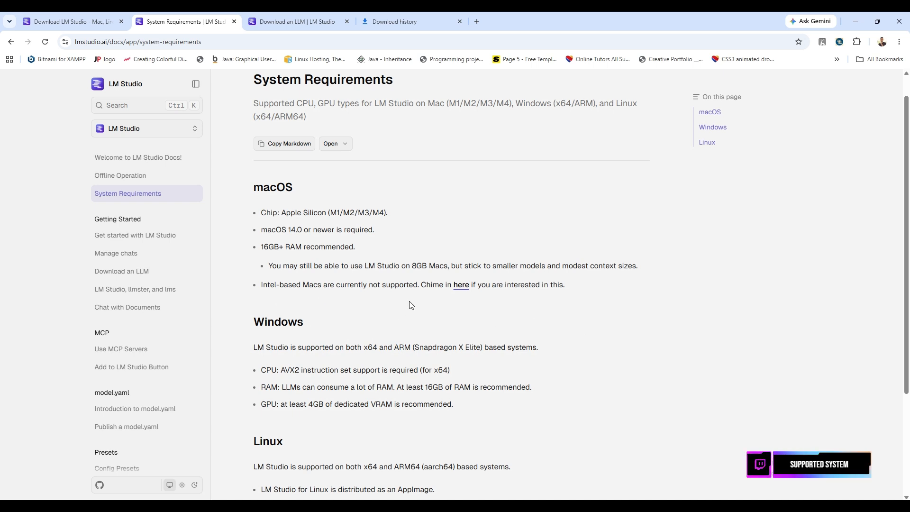
# Open the linked GitHub issue about Intel Mac support in a separate tab and read through its comments.
pyautogui.rightClick(461, 285)
pyautogui.press('Escape')
pyautogui.click(274, 20)
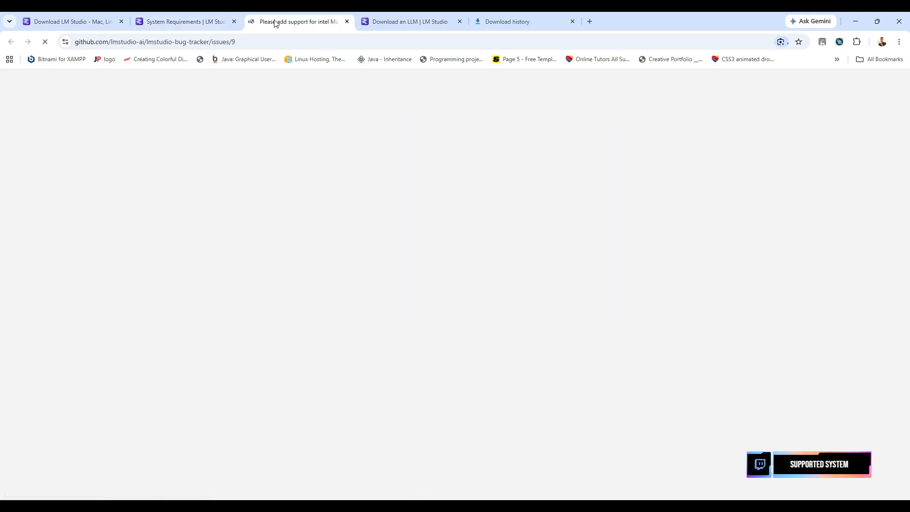
pyautogui.scroll(-10, 331, 226)
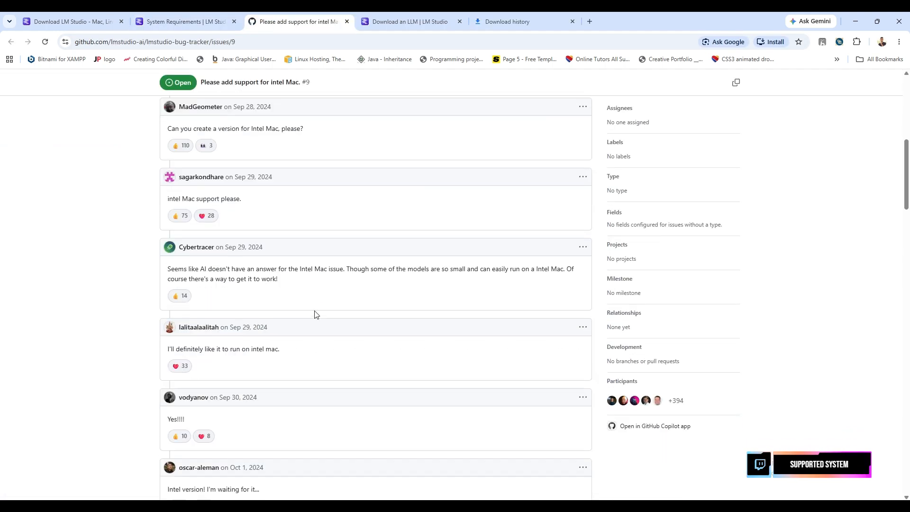
pyautogui.scroll(10, 251, 292)
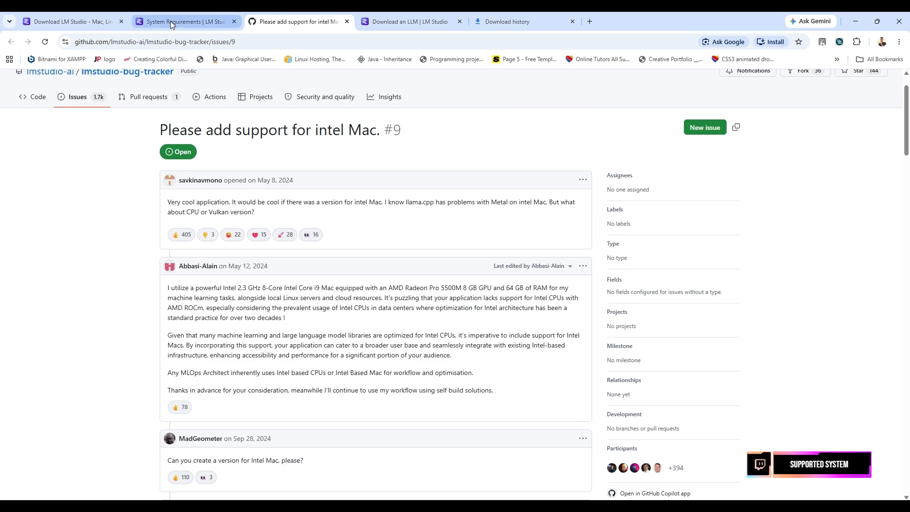
# Return to the System Requirements page and read the CPU, RAM and GPU requirements for Windows and Linux.
pyautogui.click(170, 21)
pyautogui.scroll(-1, 332, 332)
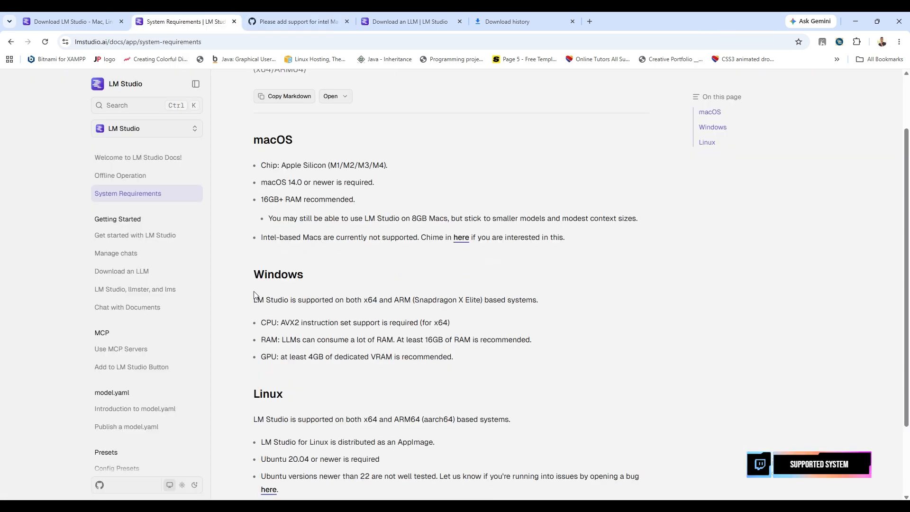
pyautogui.scroll(-1, 276, 280)
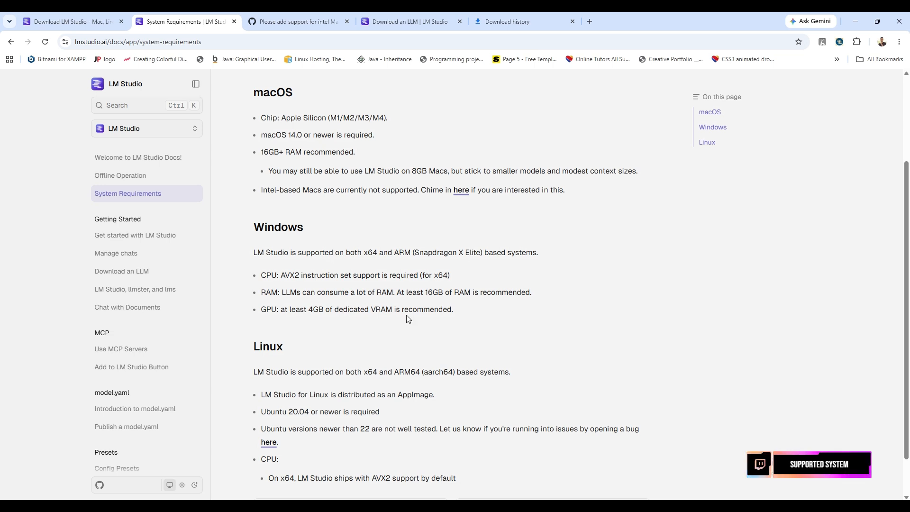
pyautogui.scroll(-1, 500, 321)
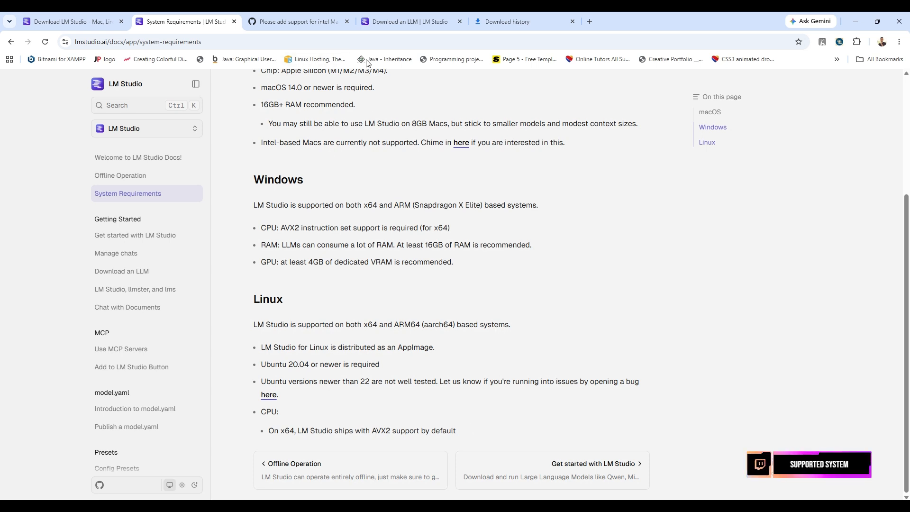
# Open the Download an LLM documentation page and read the guidance on searching for models and choosing a download option.
pyautogui.click(42, 22)
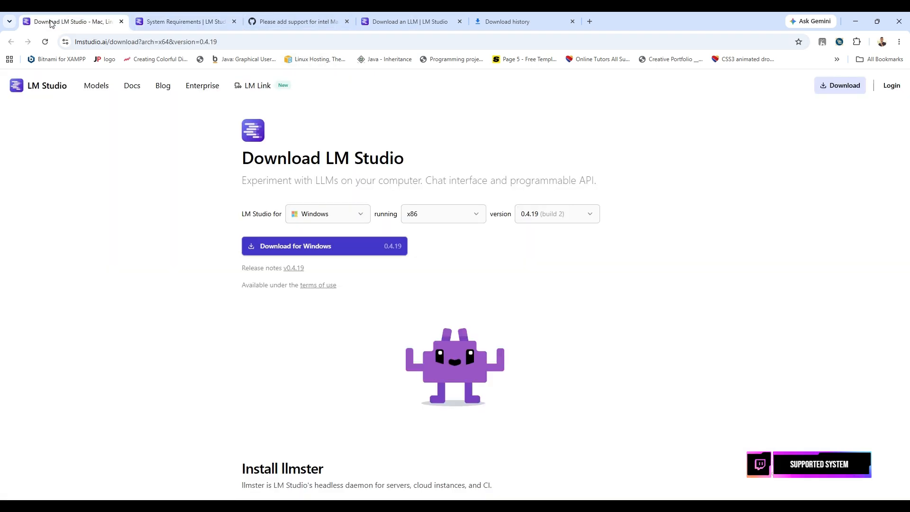
pyautogui.click(411, 22)
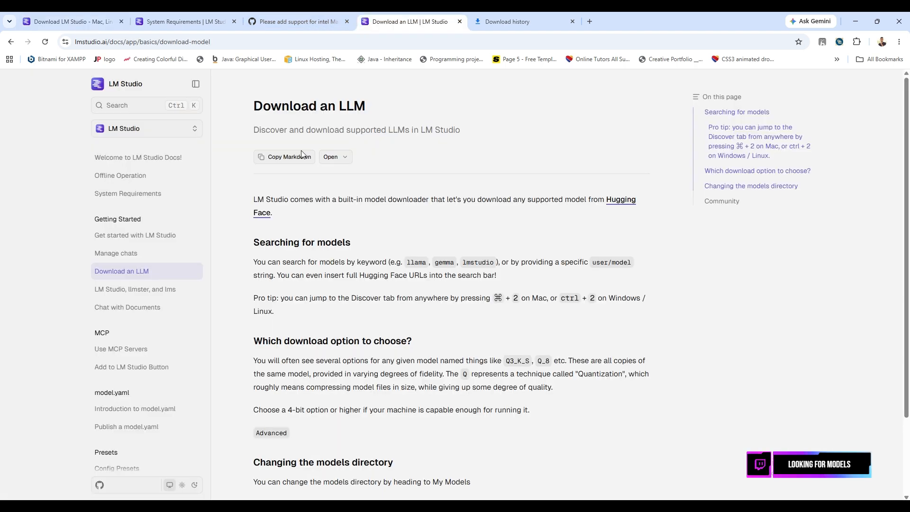
pyautogui.scroll(-2, 374, 294)
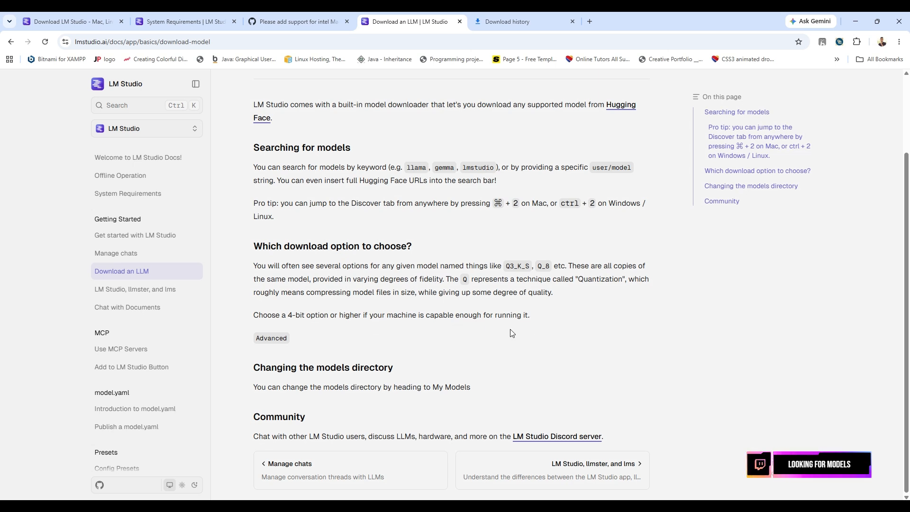
# Switch to the LM Studio app and complete its first-run setup, skipping the gemma-4-e4b download and turning on Developer Mode.
pyautogui.moveTo(582, 506)
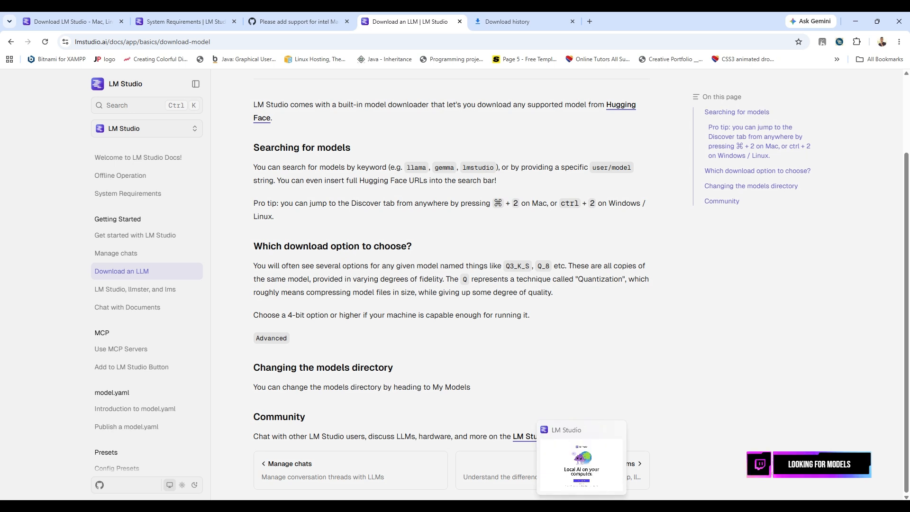
pyautogui.click(582, 506)
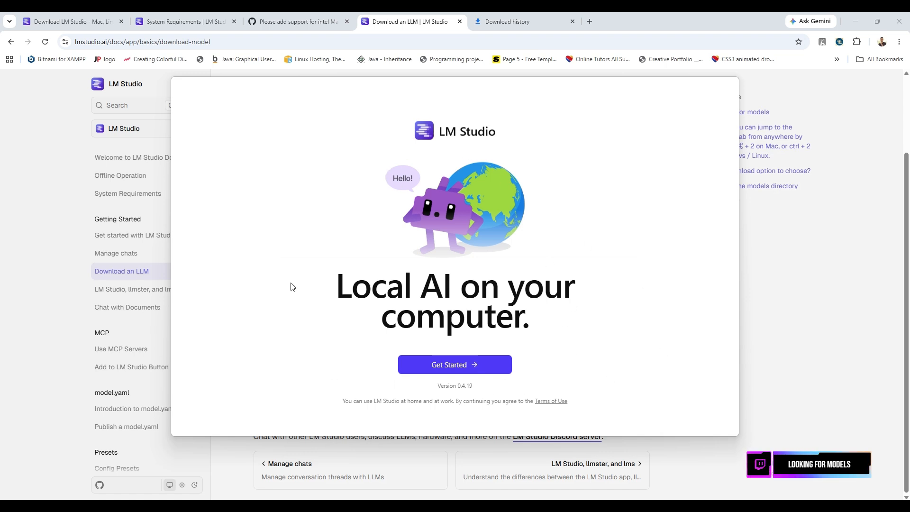
pyautogui.click(464, 368)
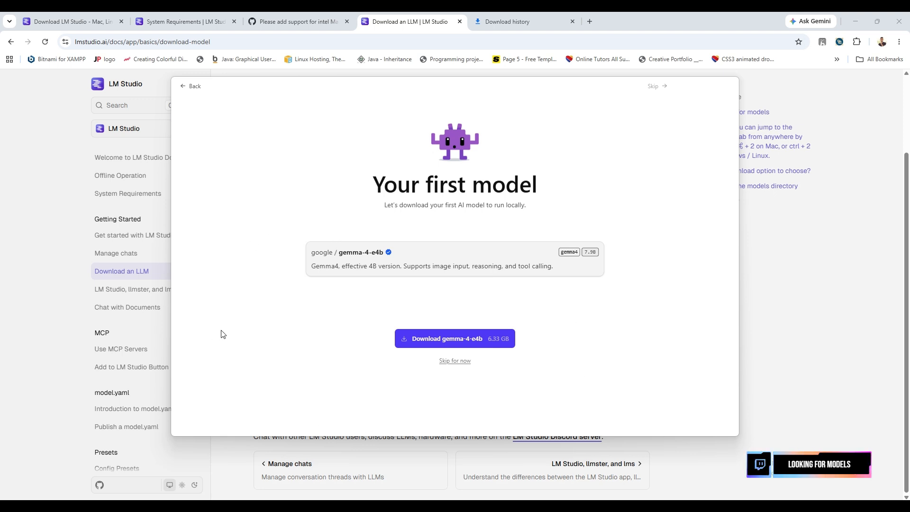
pyautogui.click(449, 361)
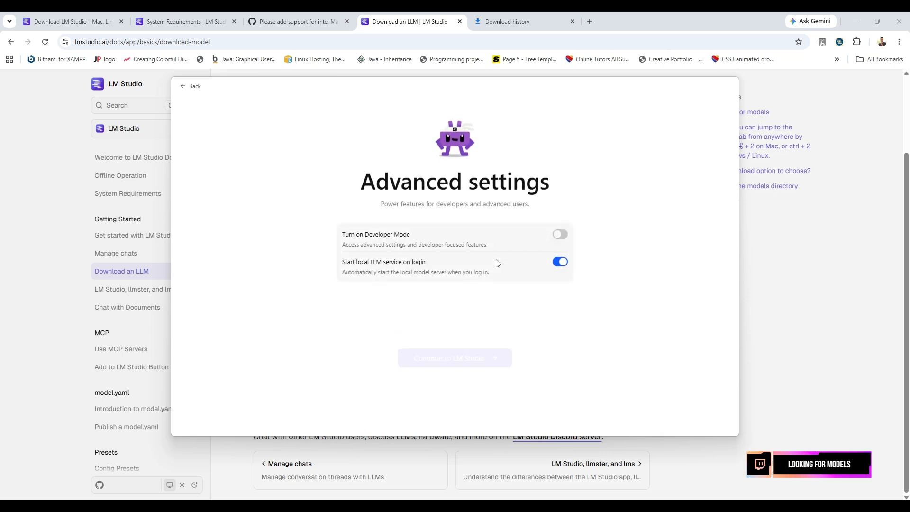
pyautogui.click(560, 236)
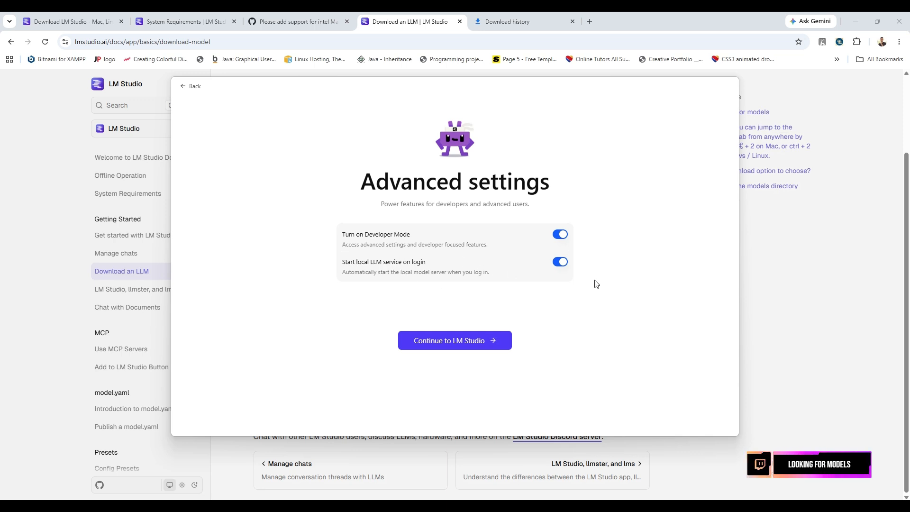
pyautogui.click(453, 349)
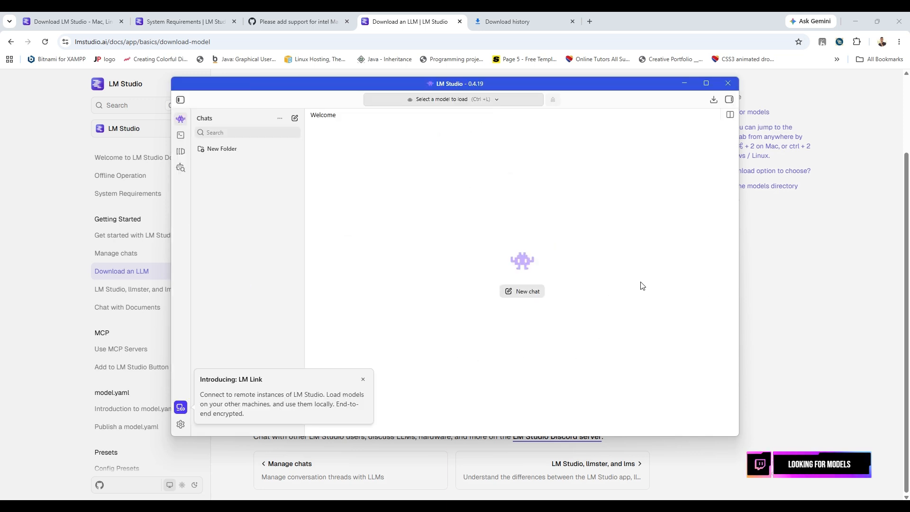
# Dismiss the LM Link introduction and maximize the LM Studio window with the chat's right sidebar shown.
pyautogui.click(363, 379)
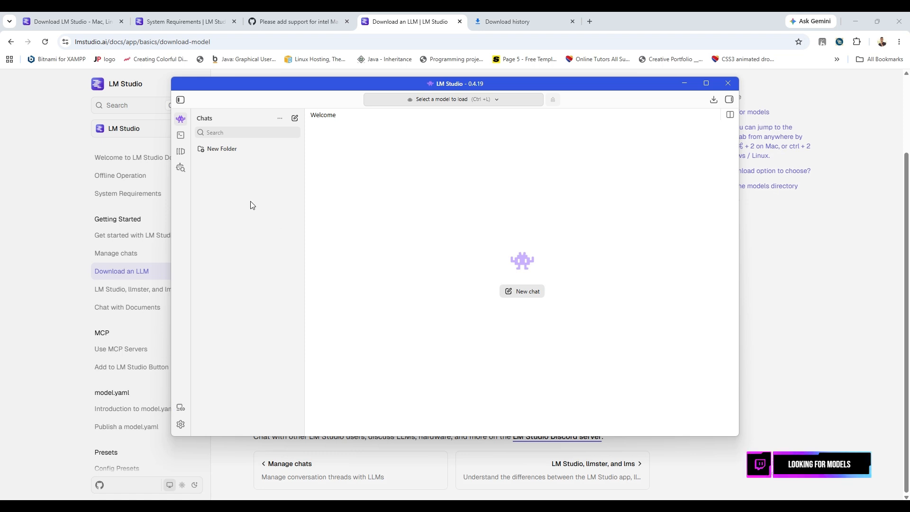
pyautogui.click(705, 83)
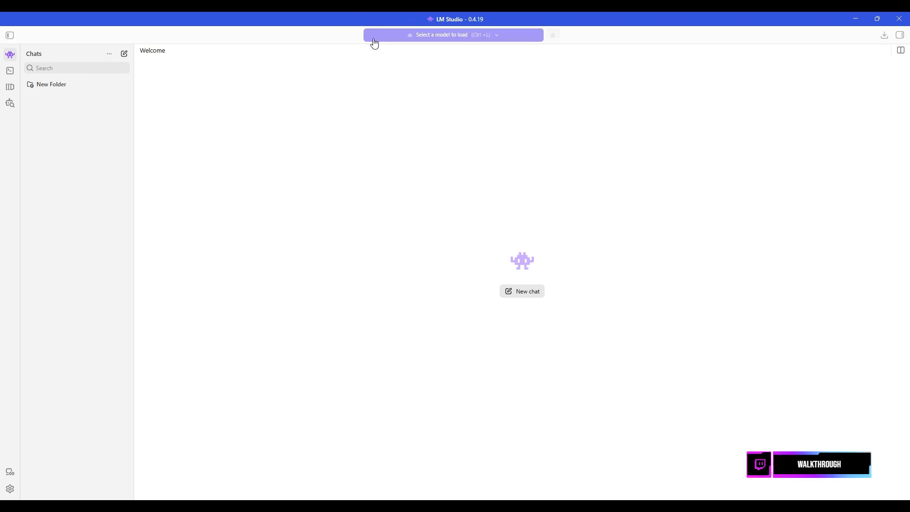
pyautogui.click(900, 35)
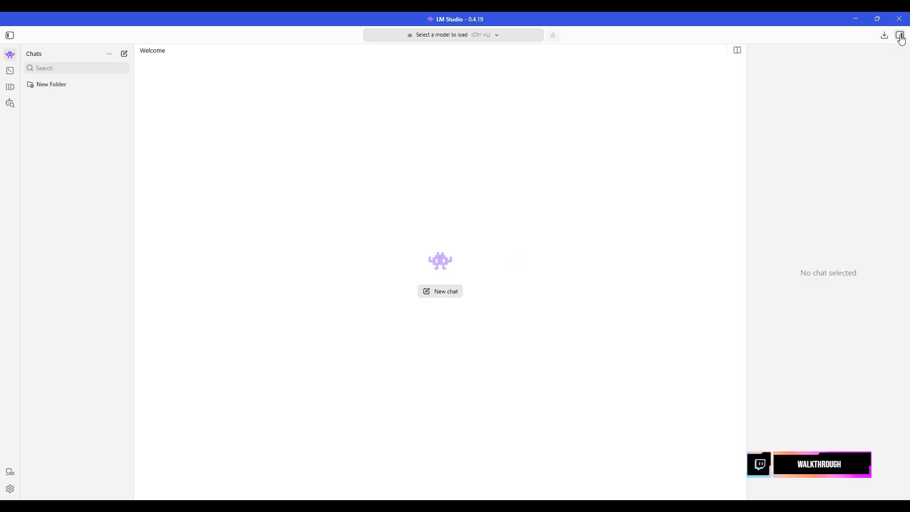
# Open the Developer section and look through the documentation topics listed under Core, REST API and the compatible endpoints.
pyautogui.click(11, 72)
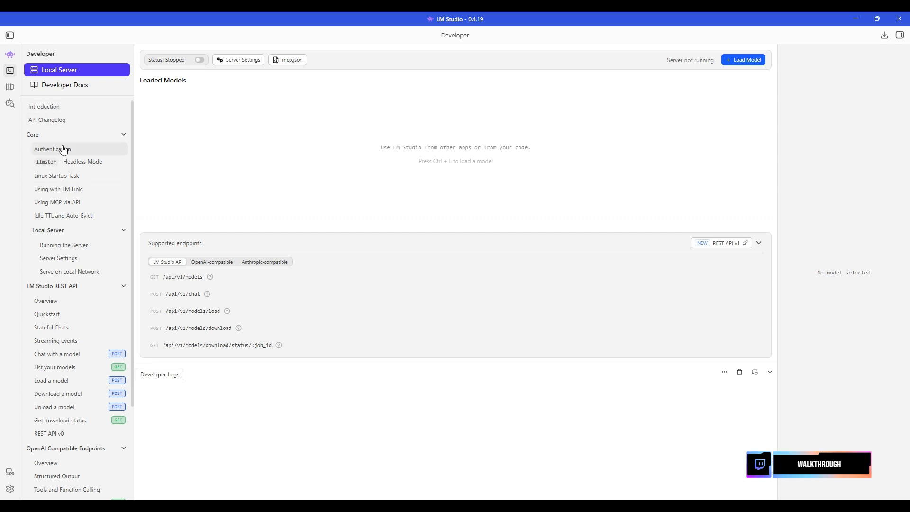
pyautogui.scroll(-2, 67, 232)
pyautogui.scroll(2, 67, 233)
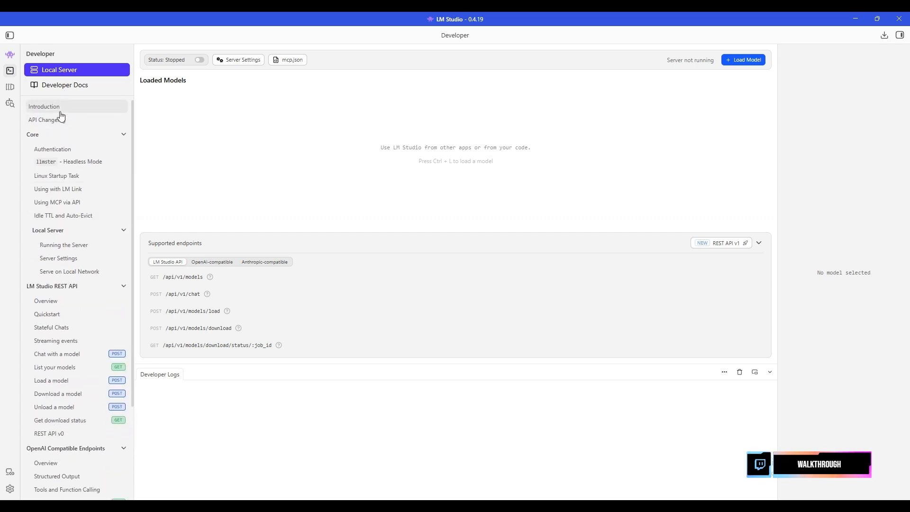
pyautogui.scroll(-1, 65, 244)
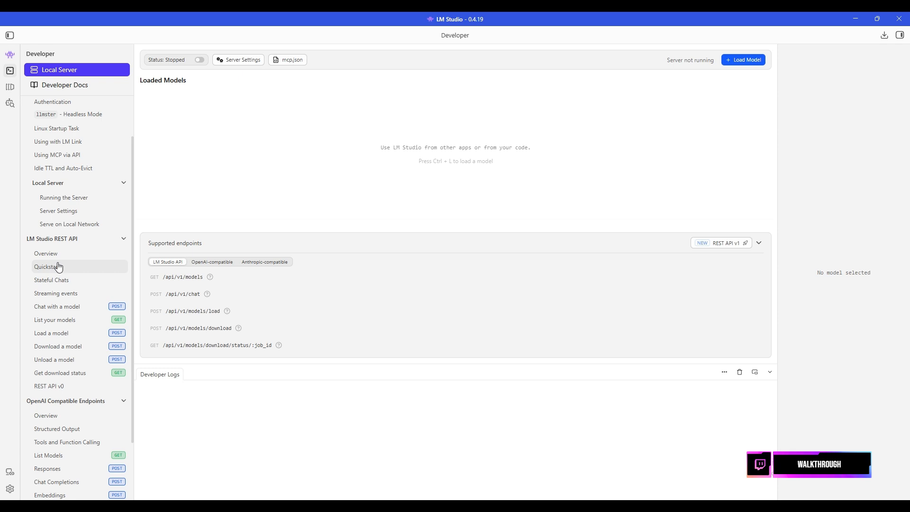
pyautogui.scroll(-1, 59, 268)
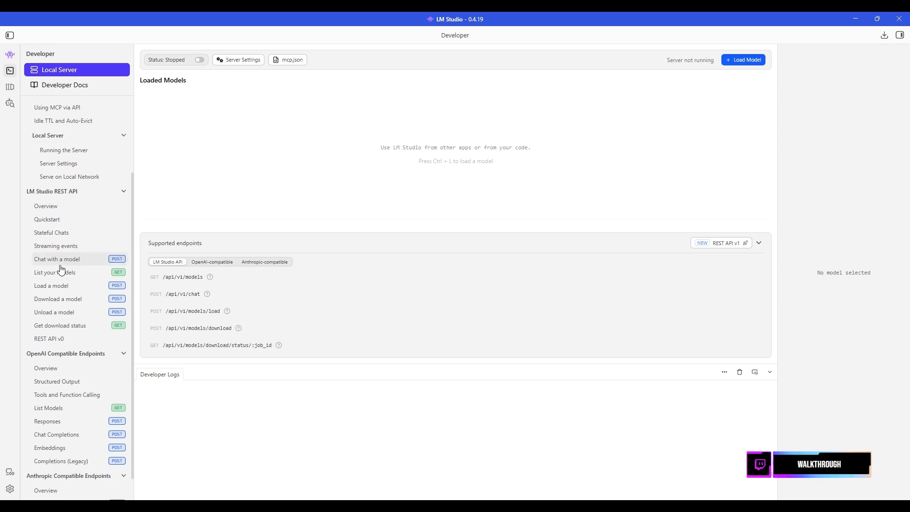
# Read the LM Studio REST API overview and open the documentation for the /api/v1/chat endpoint.
pyautogui.click(52, 204)
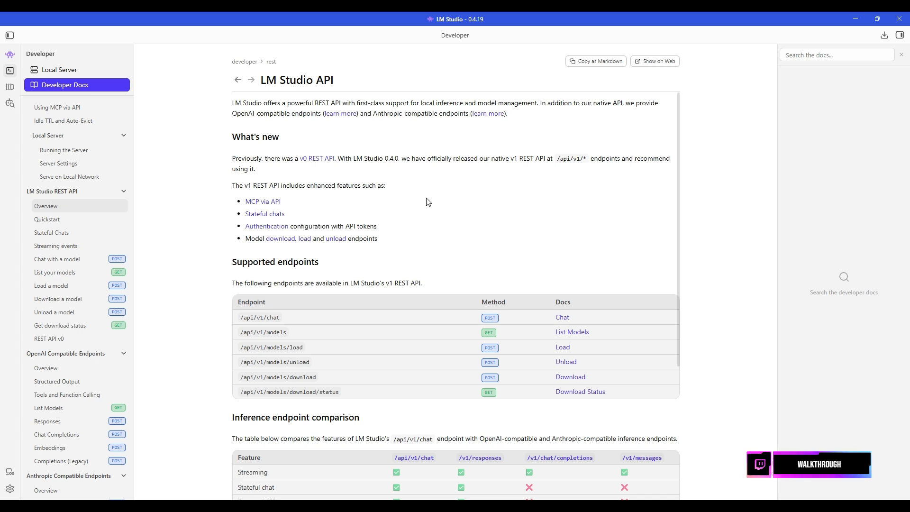
pyautogui.scroll(-3, 428, 202)
pyautogui.scroll(2, 360, 233)
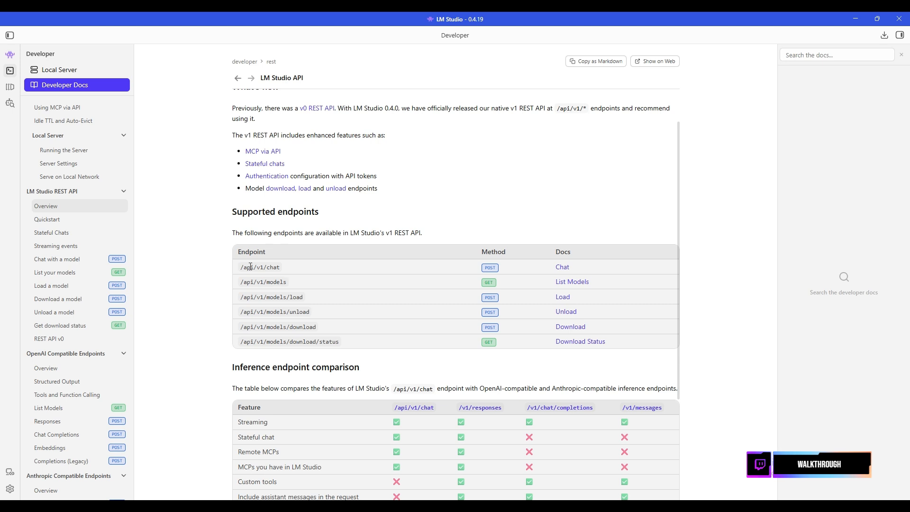
pyautogui.click(562, 267)
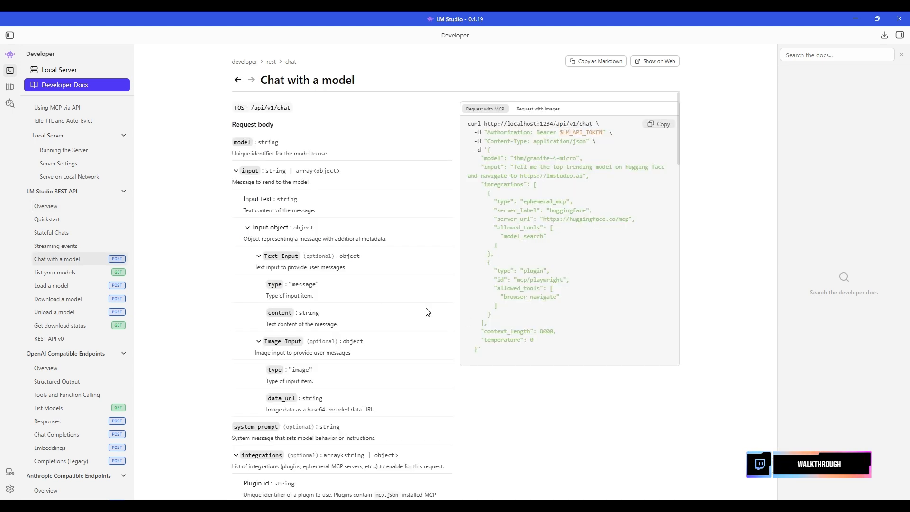
# Look over the request body documentation for chatting with a model and return to the LM Studio REST API overview.
pyautogui.scroll(-3, 309, 251)
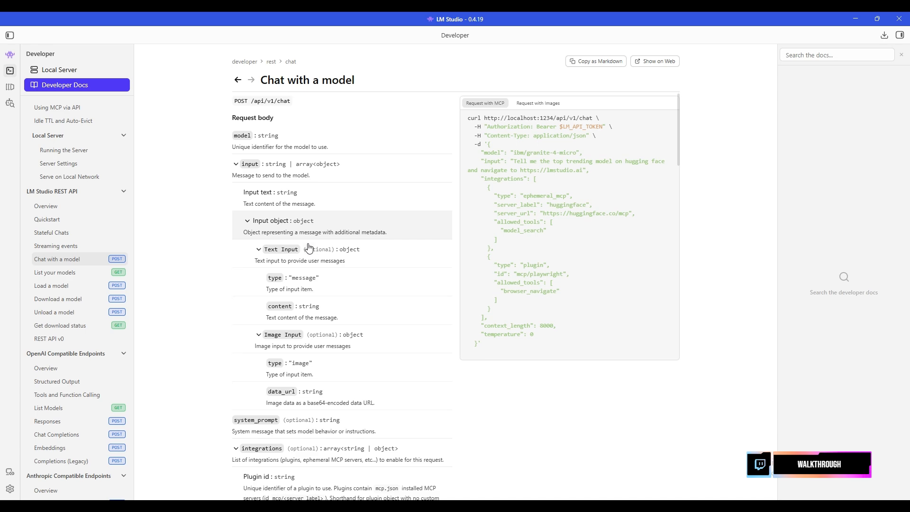
pyautogui.scroll(5, 309, 251)
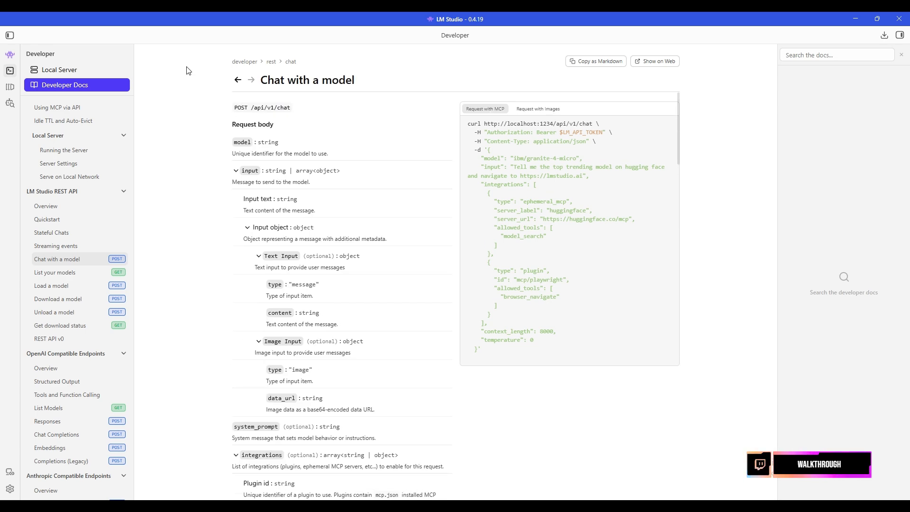
pyautogui.click(238, 81)
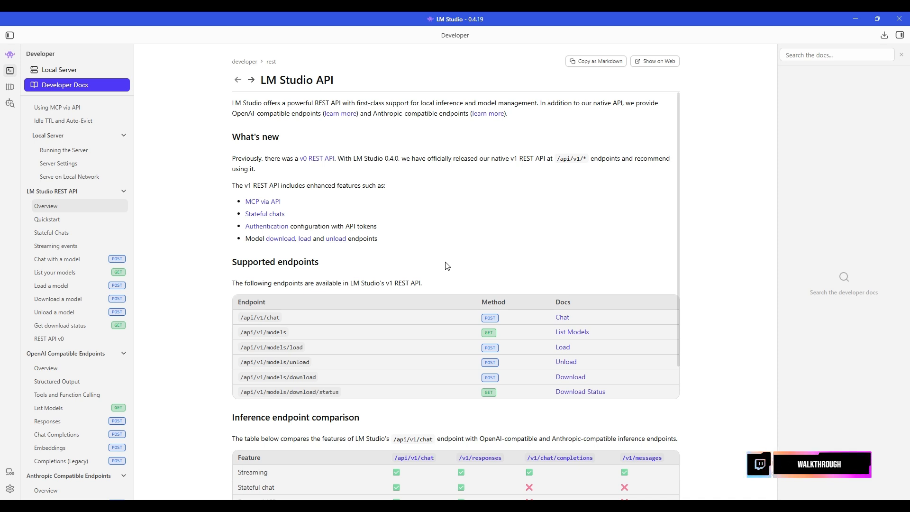
pyautogui.scroll(-1, 83, 264)
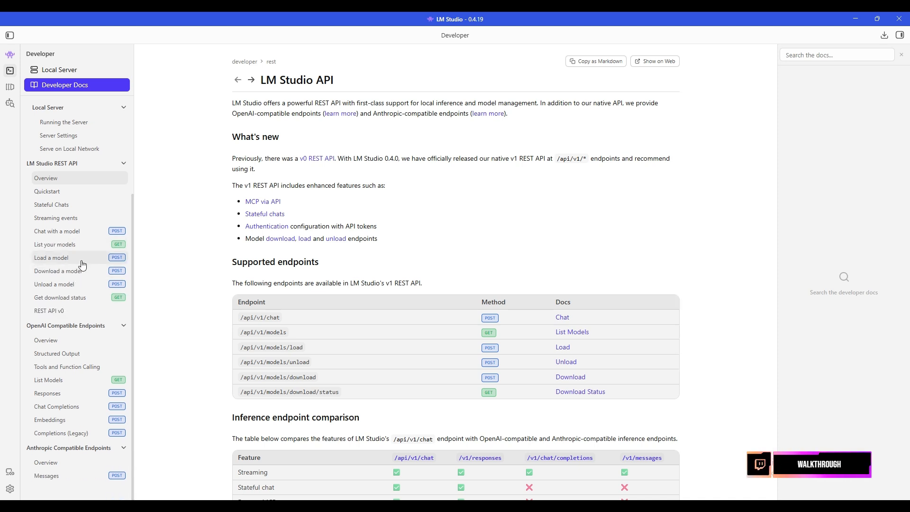
# Open the My Models section, filter the local models by "gemm", and clear the filter.
pyautogui.click(9, 87)
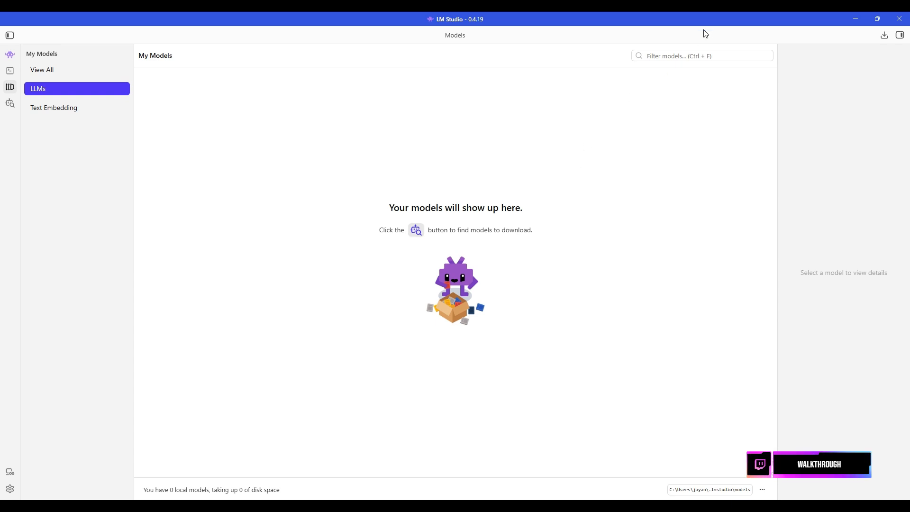
pyautogui.click(674, 56)
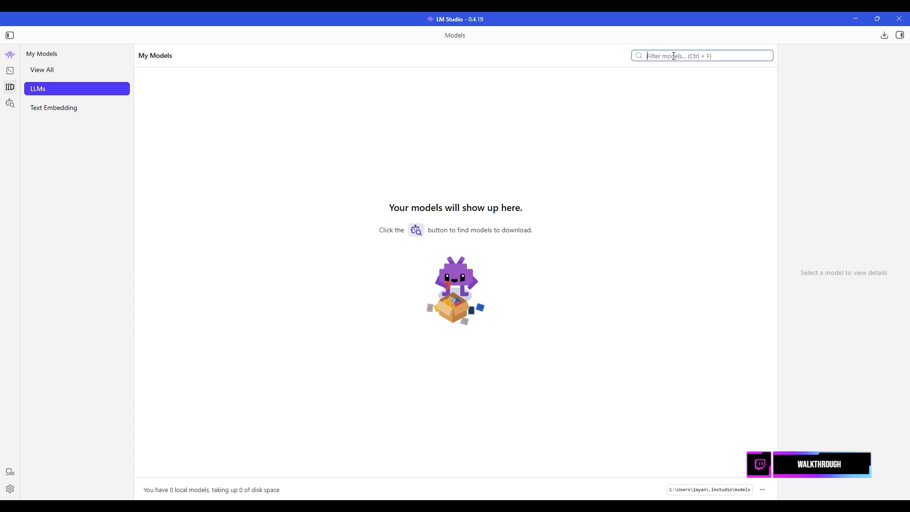
pyautogui.write('gemm')
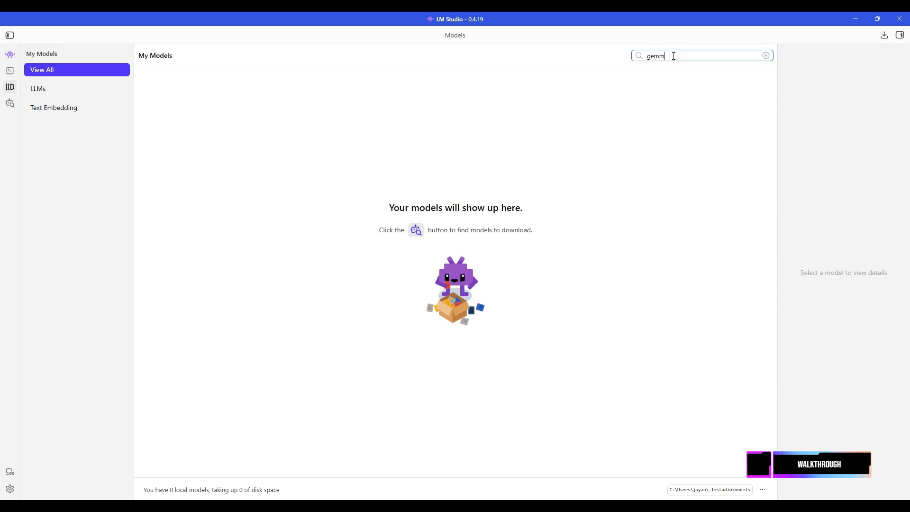
pyautogui.press('BackSpace')
pyautogui.press('BackSpace')
pyautogui.press('BackSpace')
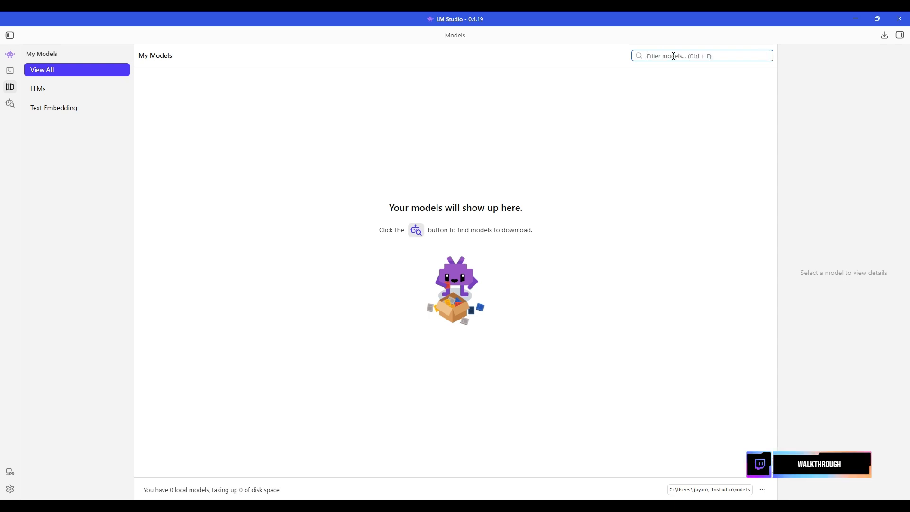
# Open the model search and browse the full list of staff-picked models available for download.
pyautogui.click(10, 103)
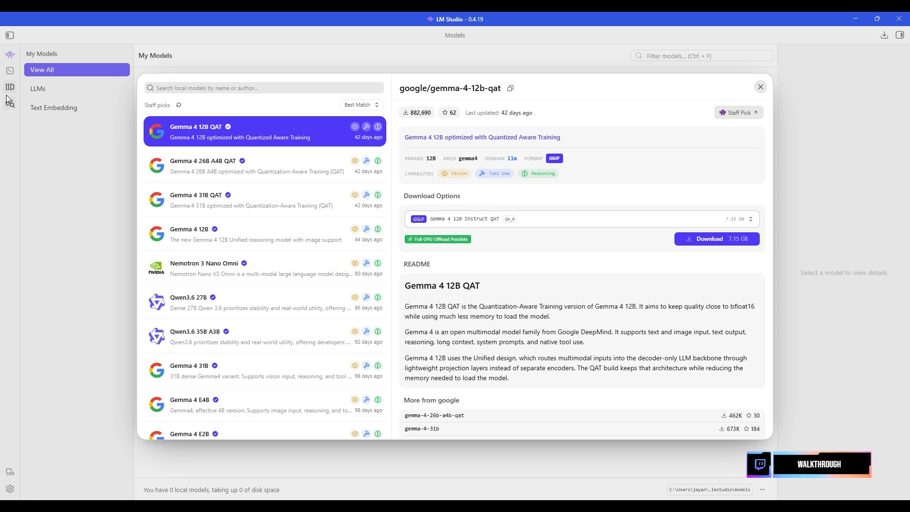
pyautogui.click(760, 87)
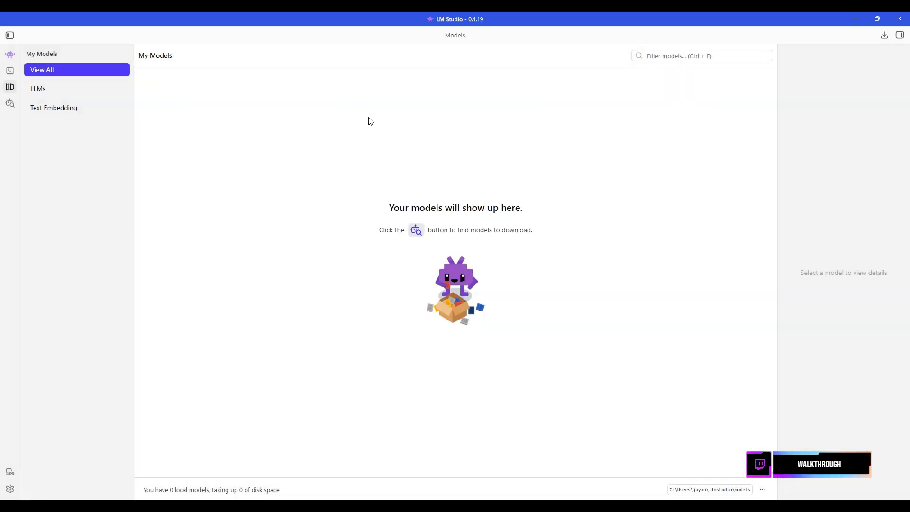
pyautogui.click(10, 103)
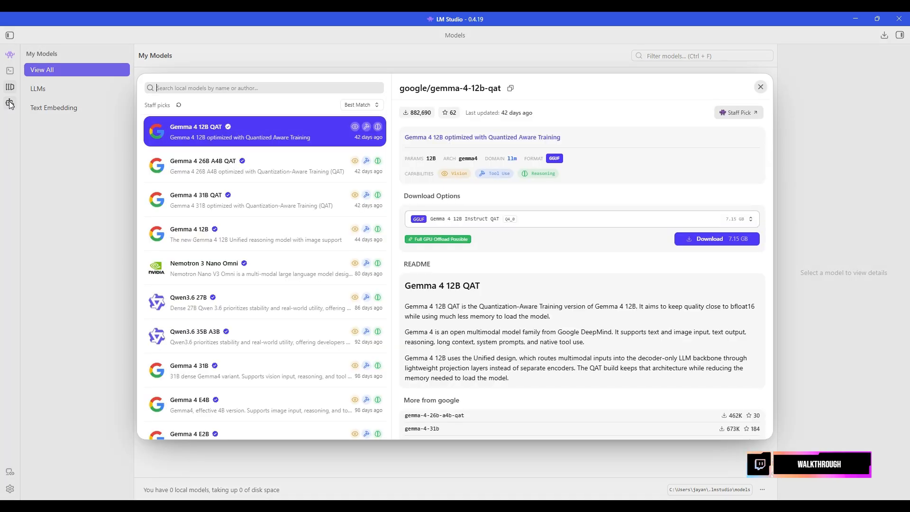
pyautogui.scroll(-5, 253, 264)
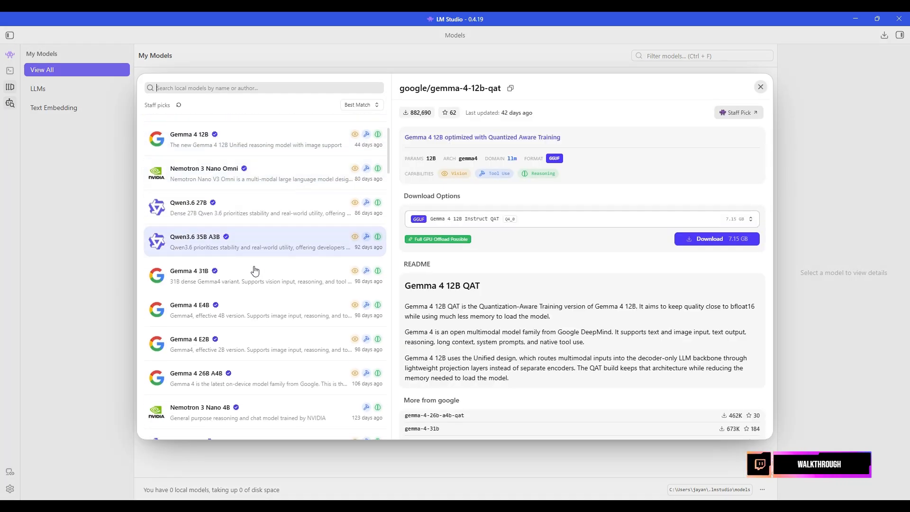
pyautogui.scroll(5, 239, 322)
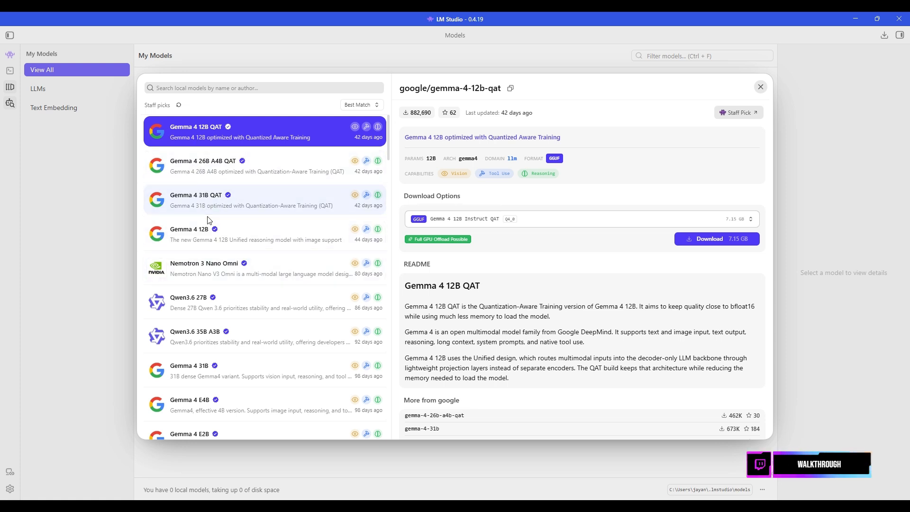
pyautogui.scroll(-1, 205, 216)
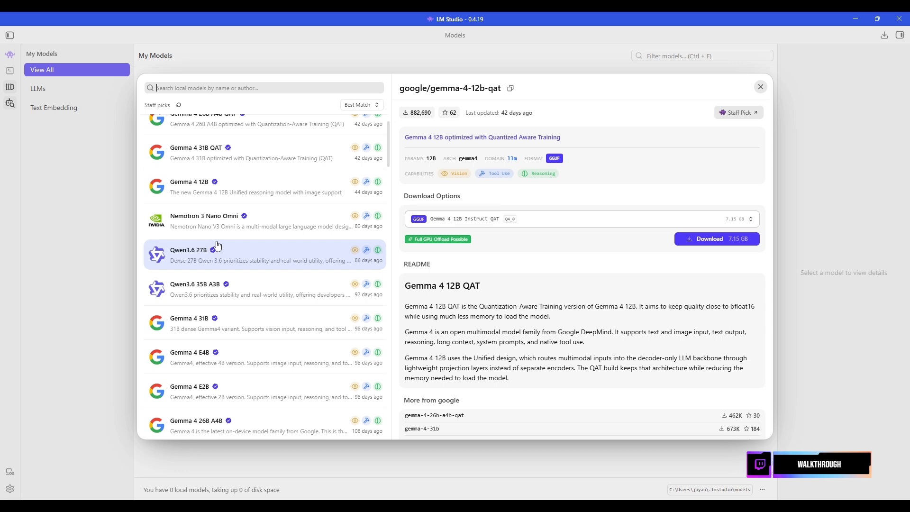
pyautogui.scroll(-1, 218, 195)
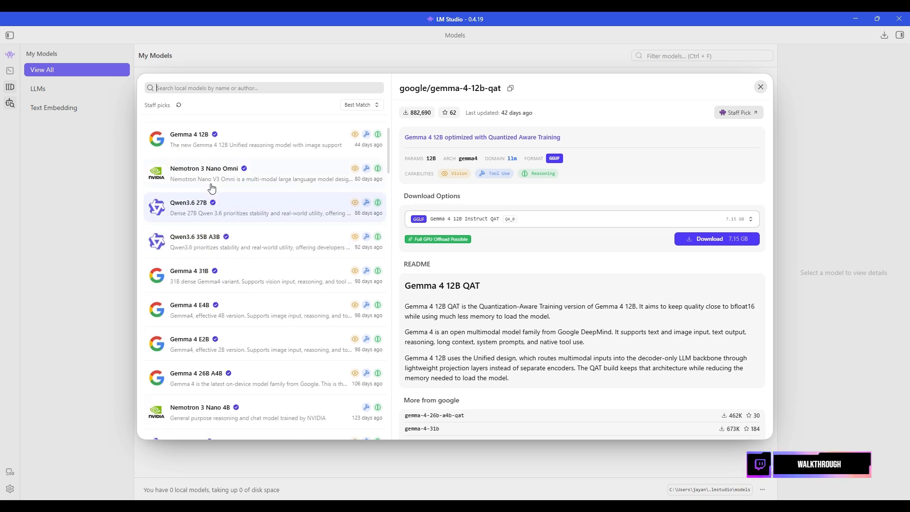
pyautogui.scroll(-5, 205, 179)
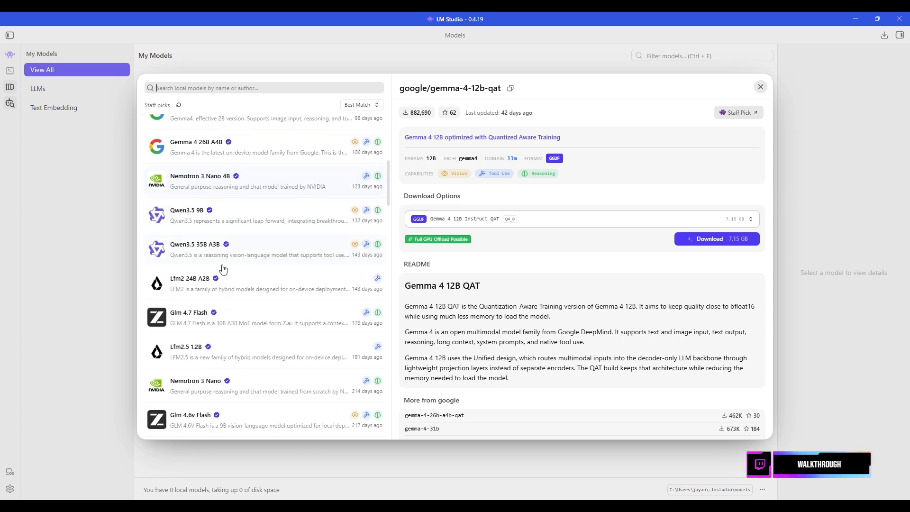
pyautogui.scroll(-5, 190, 237)
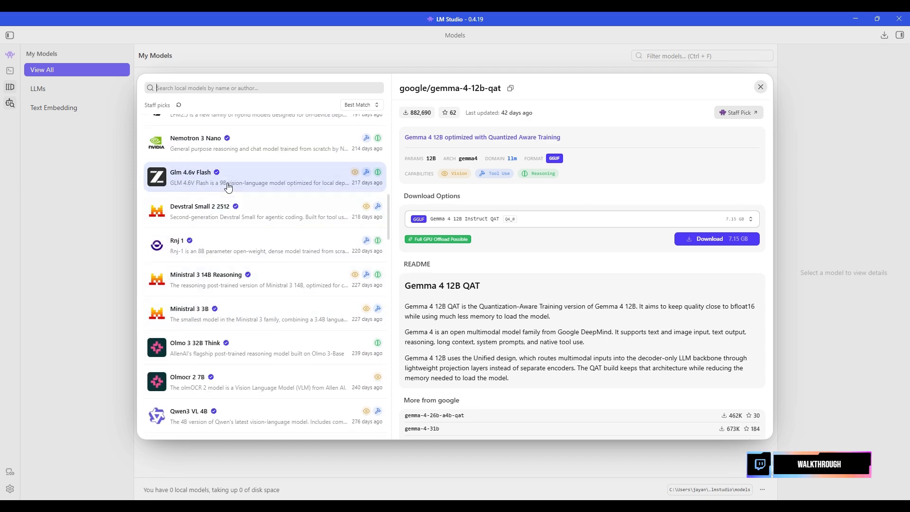
pyautogui.scroll(-4, 234, 332)
pyautogui.scroll(-10, 231, 304)
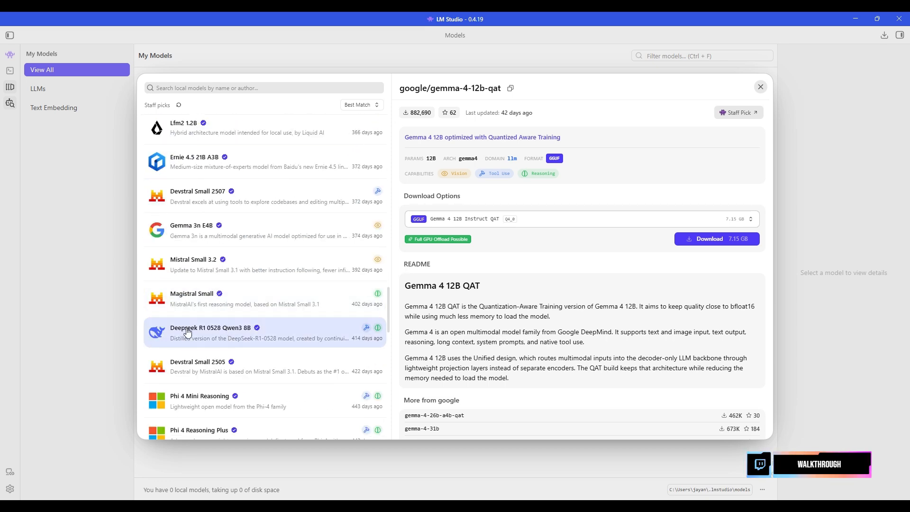
pyautogui.scroll(-3, 174, 335)
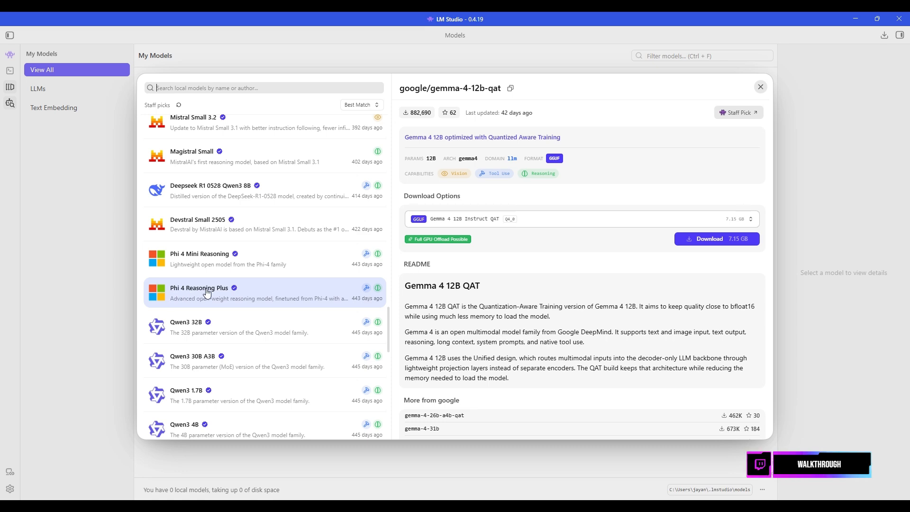
pyautogui.scroll(-10, 207, 293)
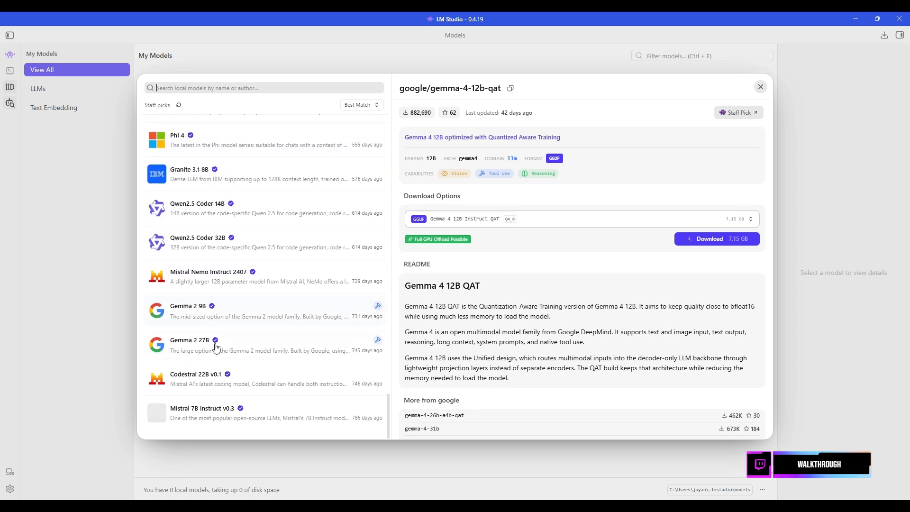
pyautogui.scroll(10, 214, 377)
pyautogui.scroll(10, 215, 378)
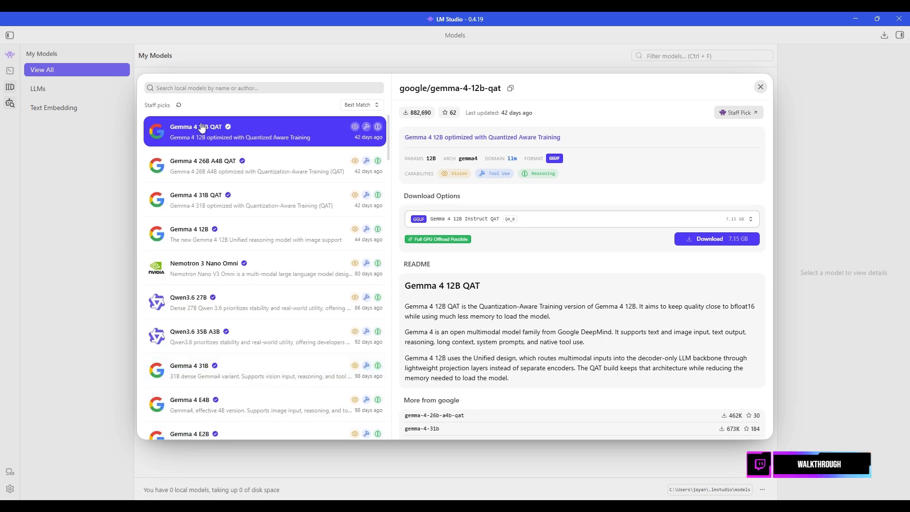
# Compare the details and download options of Gemma 4 26B A4B QAT, 31B QAT, 12B and 12B QAT, and read the 12B QAT README.
pyautogui.click(204, 167)
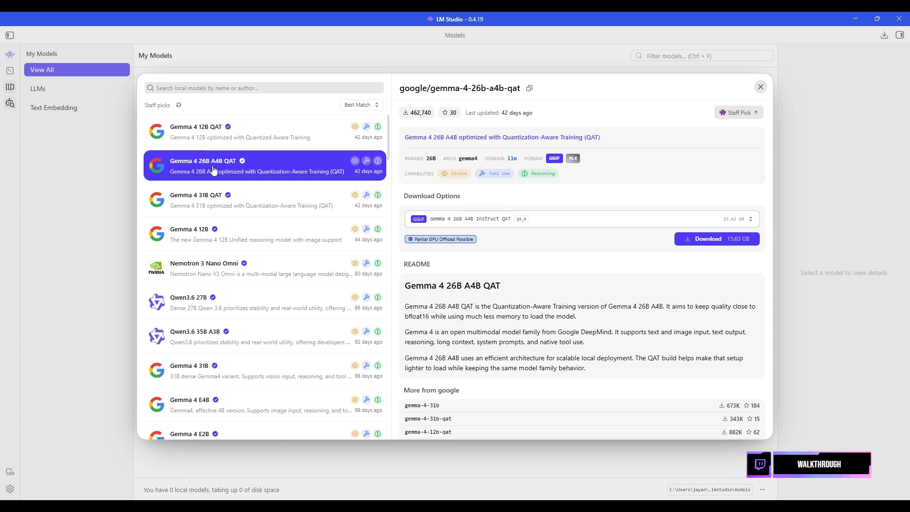
pyautogui.click(205, 140)
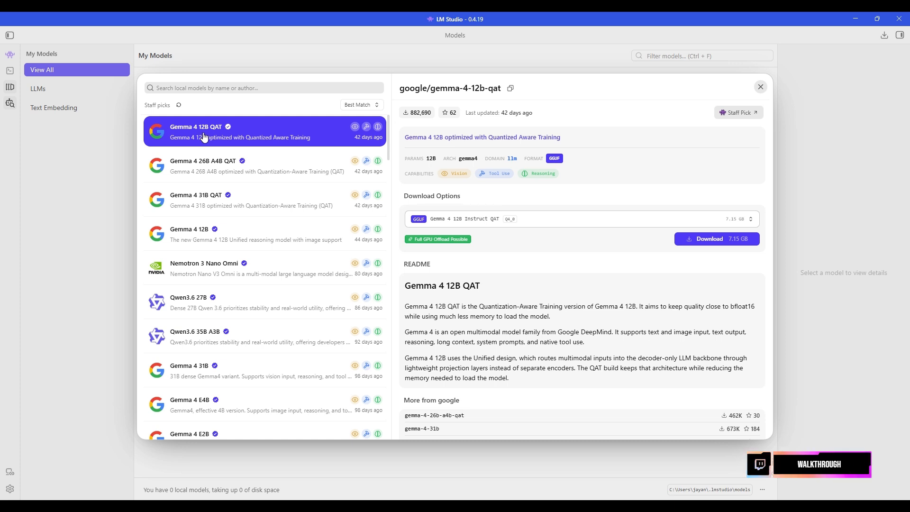
pyautogui.click(205, 204)
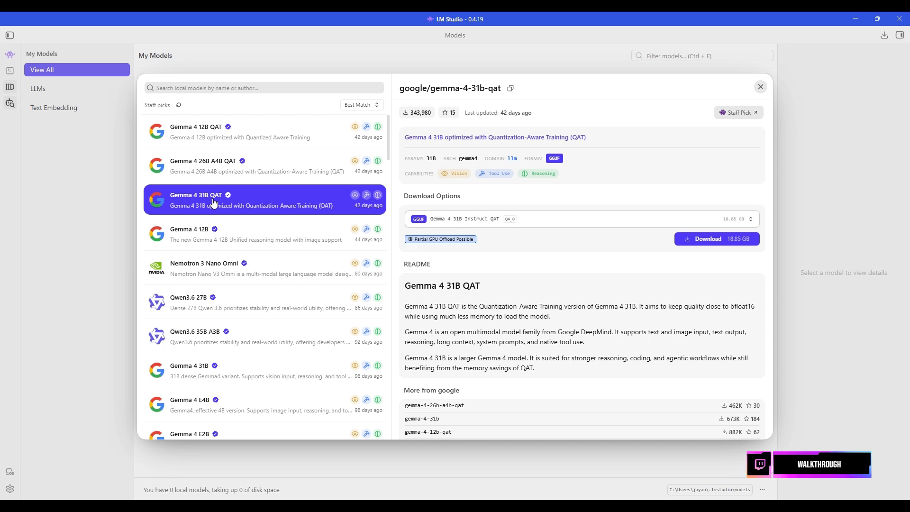
pyautogui.click(203, 239)
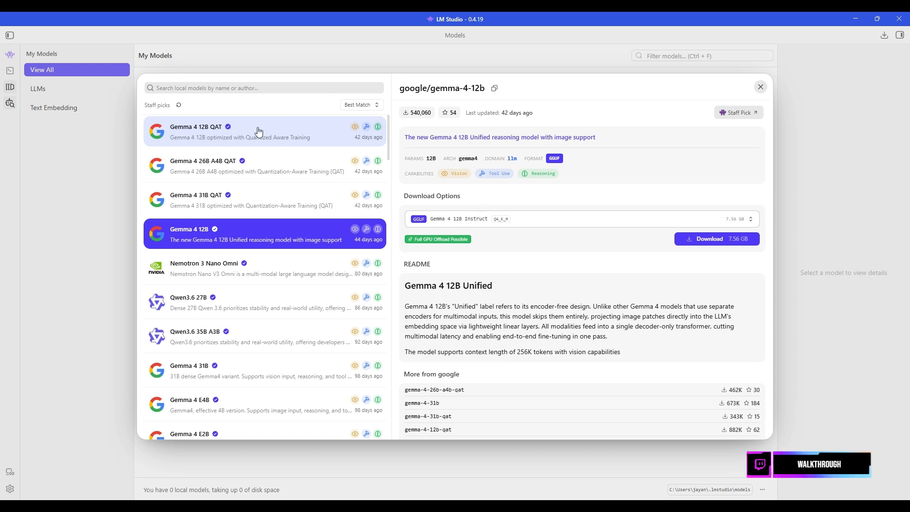
pyautogui.click(270, 138)
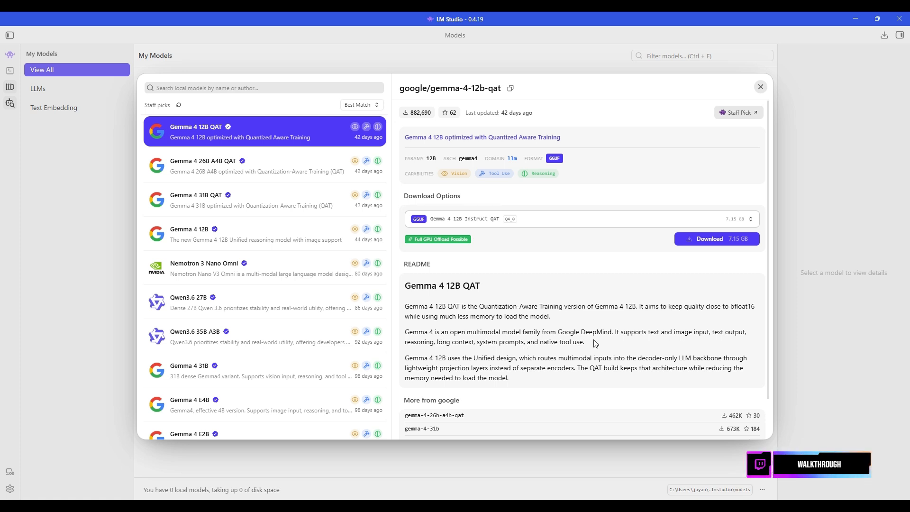
pyautogui.scroll(-1, 652, 336)
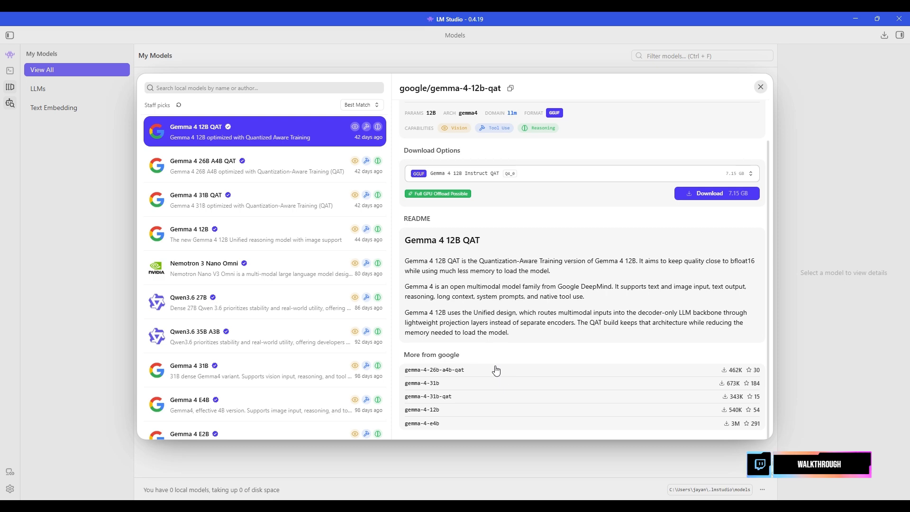
# Find Gemma 4 E4B among the staff picks and examine its parameters, capabilities and download options.
pyautogui.scroll(-10, 214, 378)
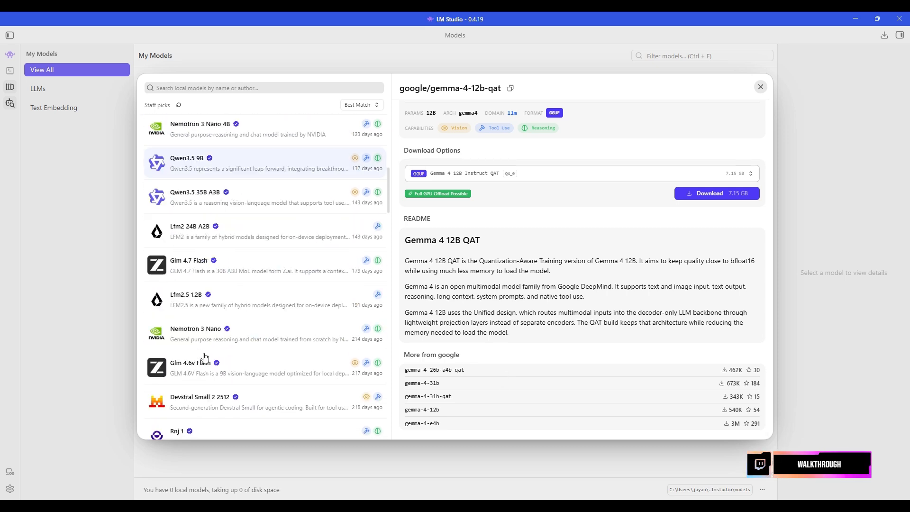
pyautogui.scroll(10, 214, 378)
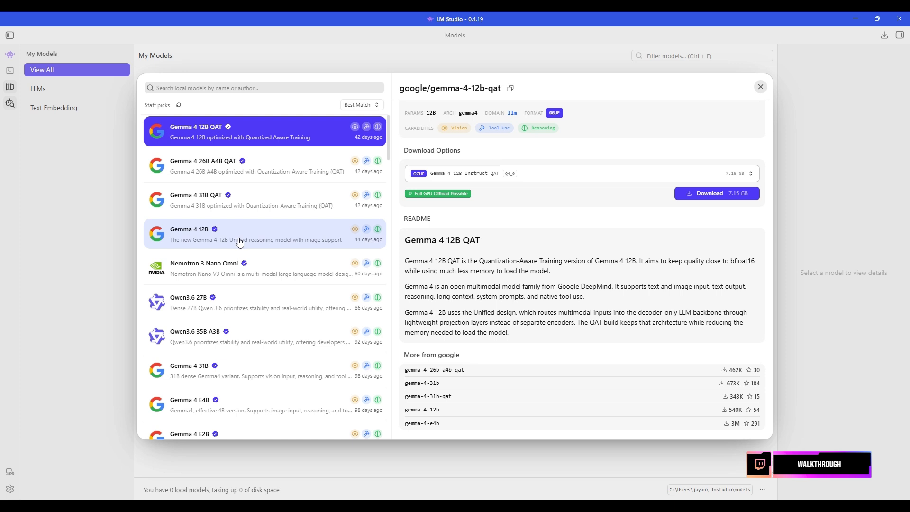
pyautogui.scroll(-2, 254, 319)
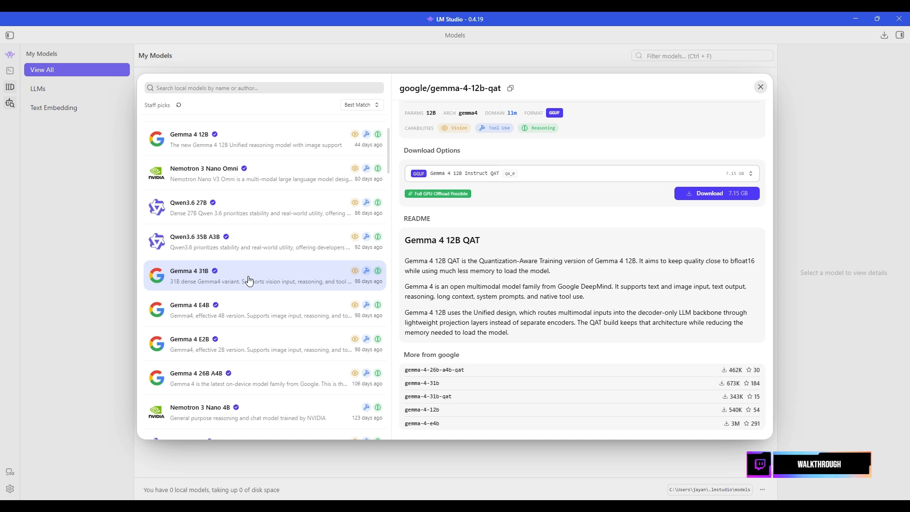
pyautogui.scroll(2, 248, 279)
pyautogui.scroll(-4, 247, 280)
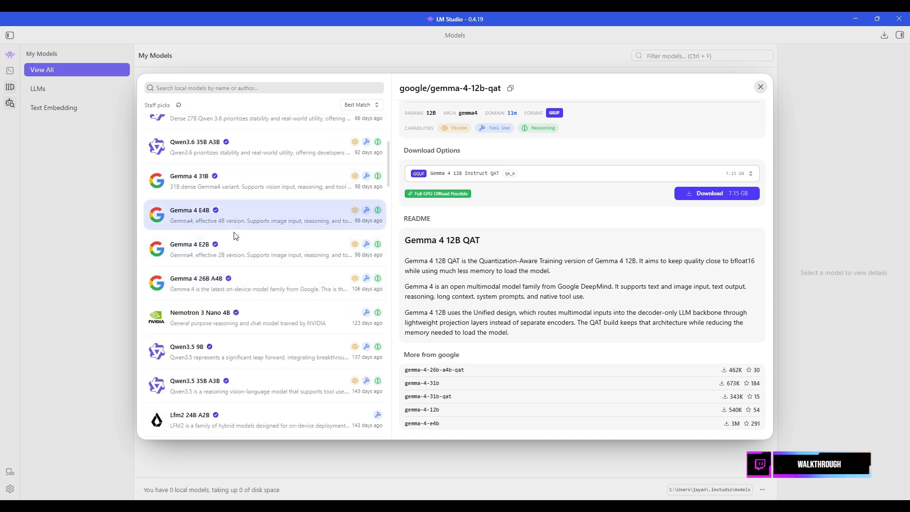
pyautogui.click(233, 216)
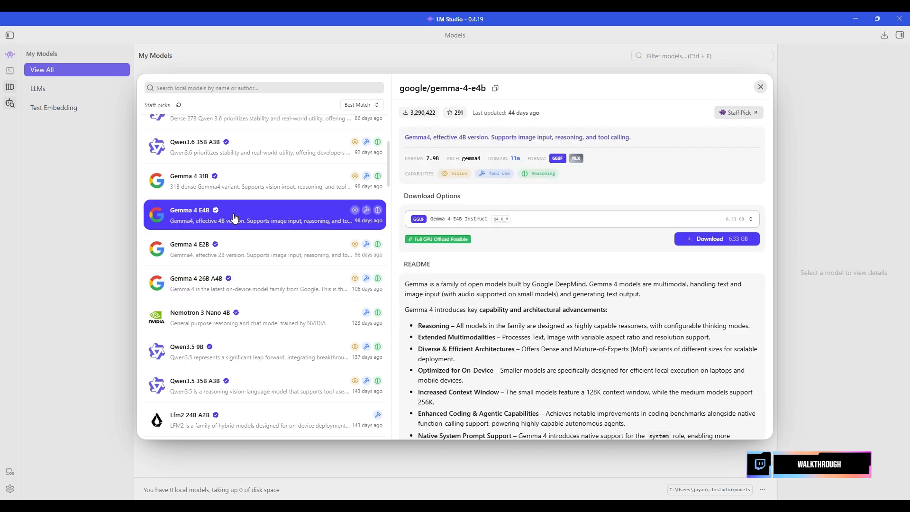
pyautogui.scroll(3, 258, 280)
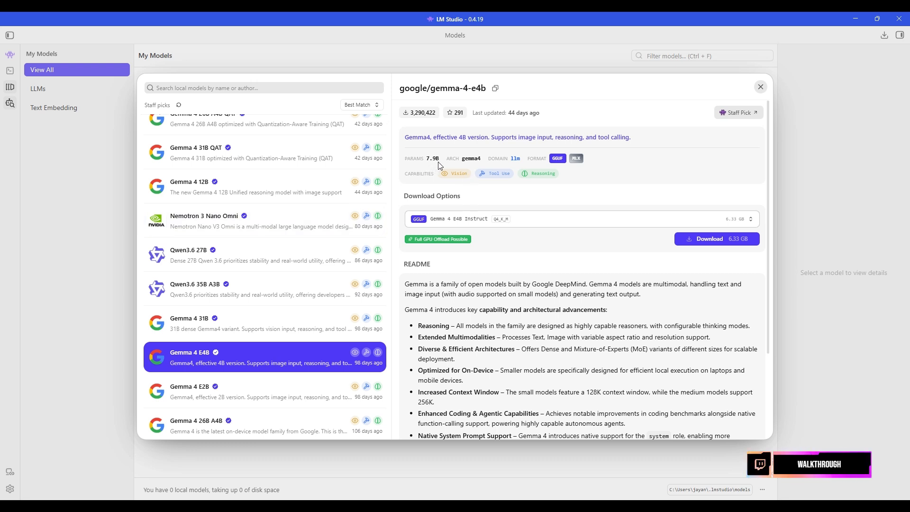
pyautogui.scroll(-2, 240, 308)
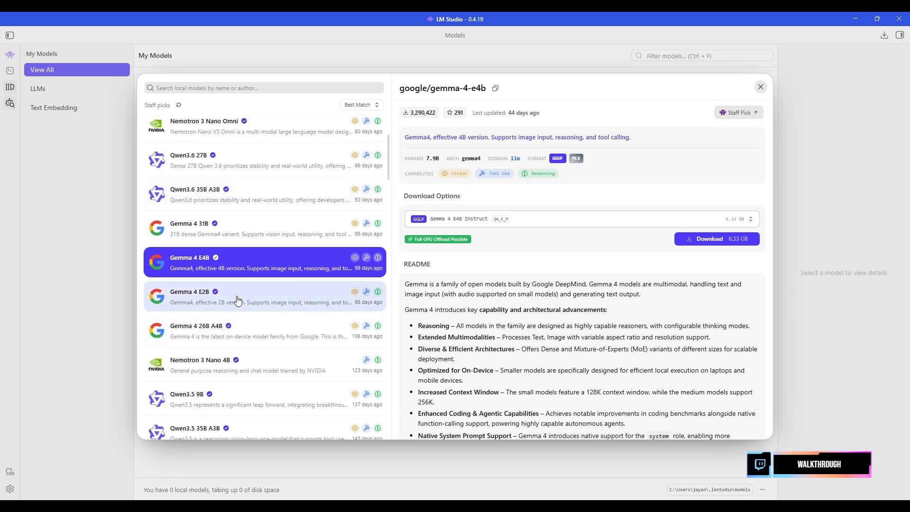
pyautogui.moveTo(452, 179)
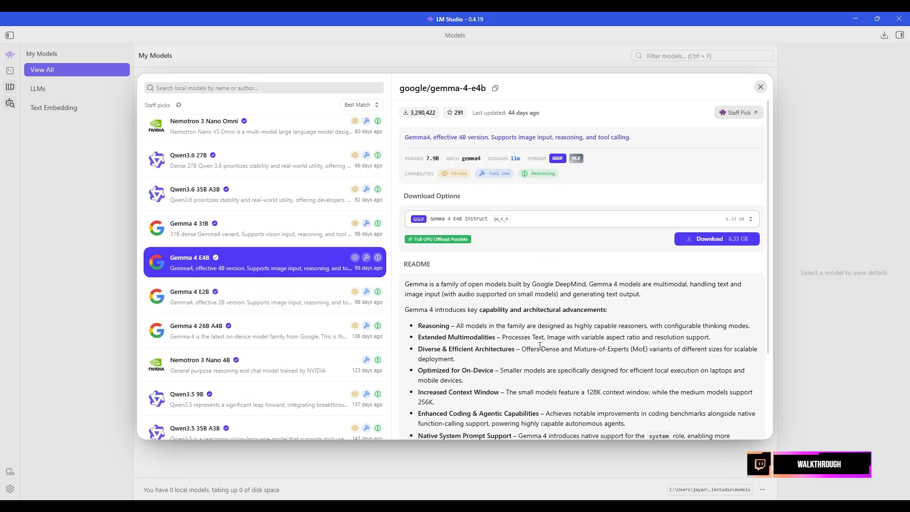
# Examine Gemma 4 E2B's details, README and download options, and browse the rest of the staff-picked models.
pyautogui.click(204, 298)
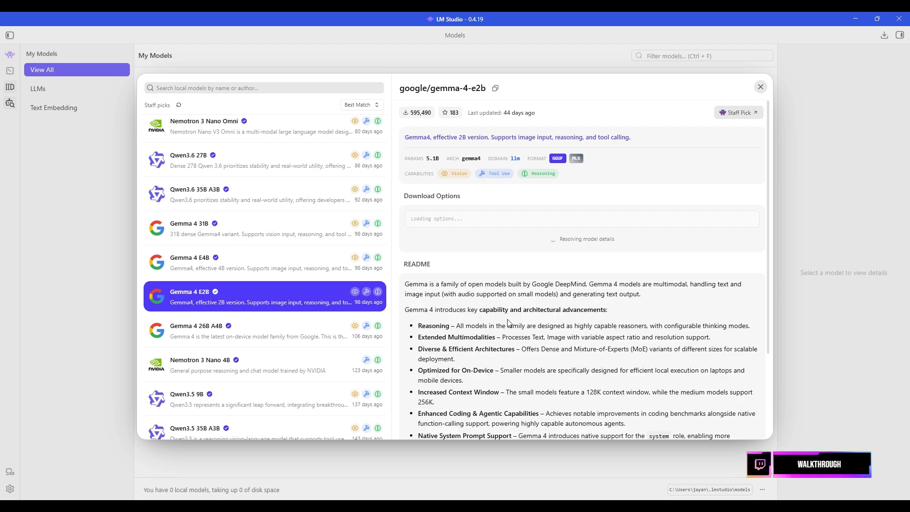
pyautogui.scroll(-3, 508, 322)
pyautogui.scroll(-15, 256, 327)
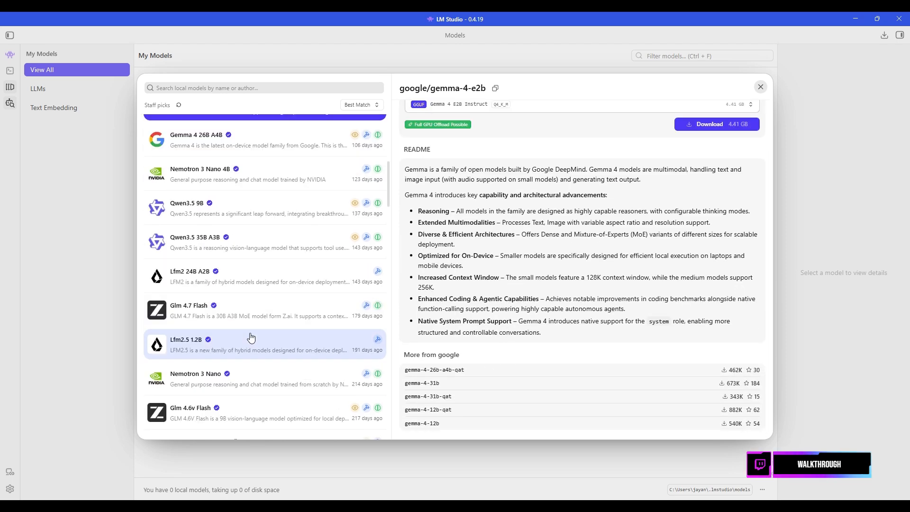
pyautogui.scroll(-12, 248, 330)
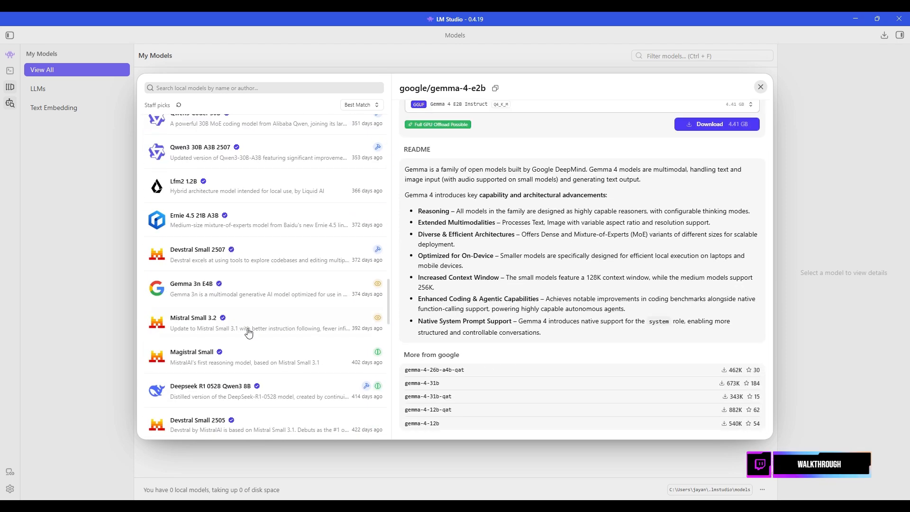
pyautogui.scroll(-10, 248, 333)
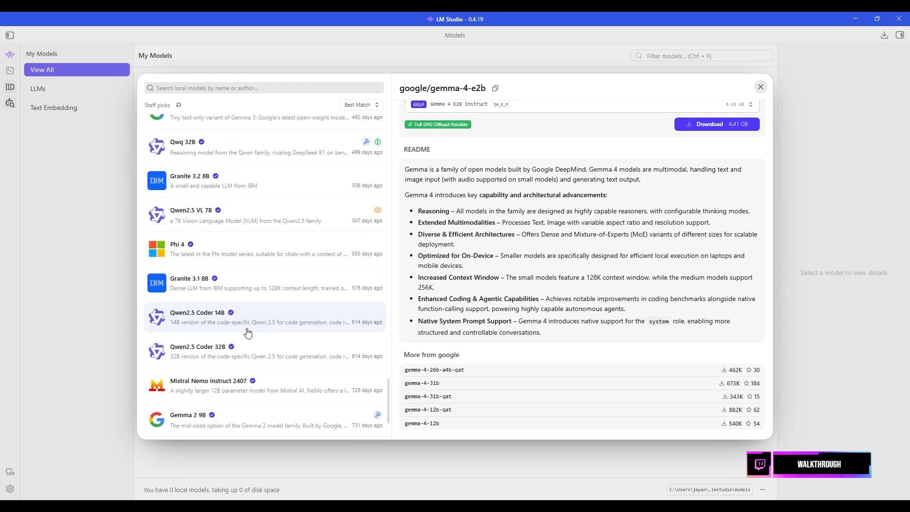
pyautogui.scroll(-2, 247, 327)
pyautogui.scroll(20, 244, 327)
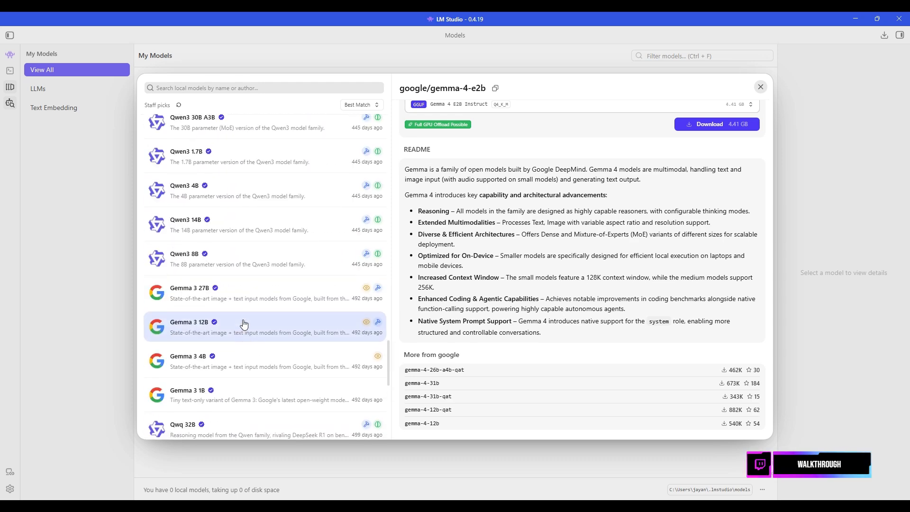
pyautogui.scroll(8, 244, 327)
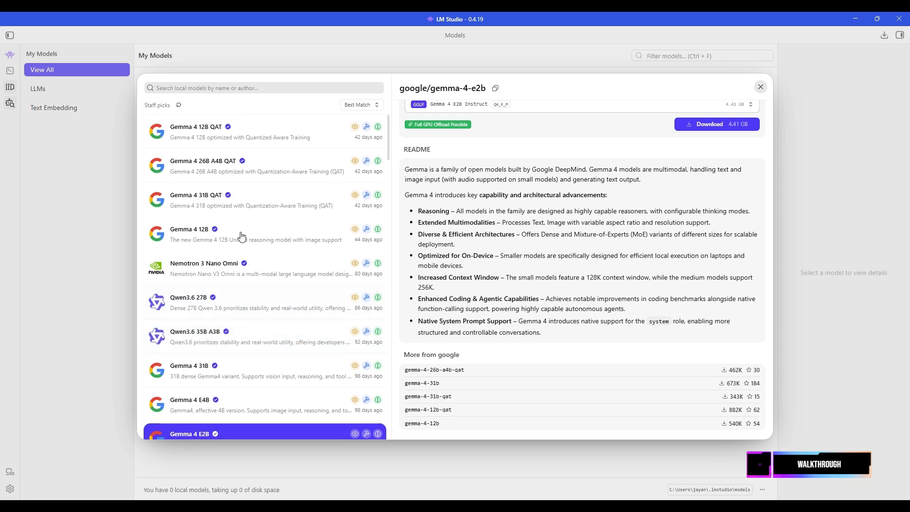
# Choose Gemma 4 12B QAT from the staff picks, download its 7.15 GB file, and close the model search.
pyautogui.click(226, 127)
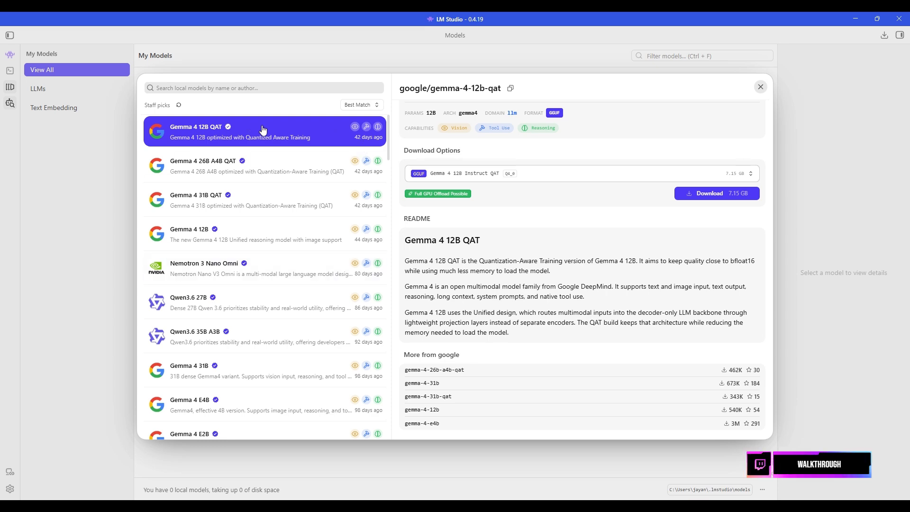
pyautogui.scroll(-10, 333, 330)
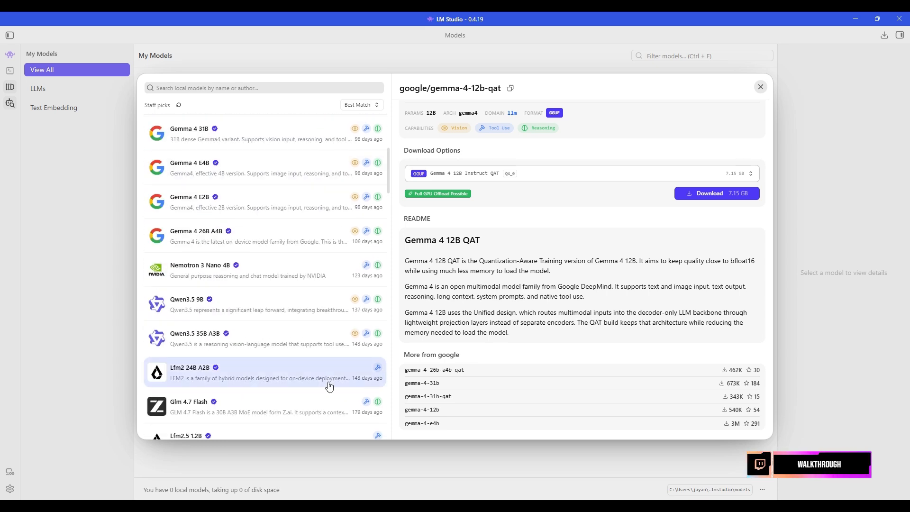
pyautogui.scroll(-10, 344, 383)
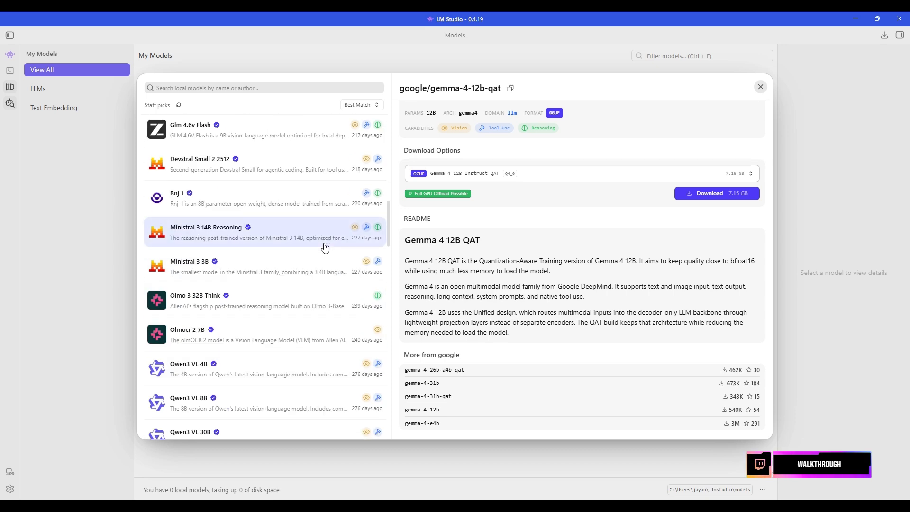
pyautogui.scroll(-10, 345, 383)
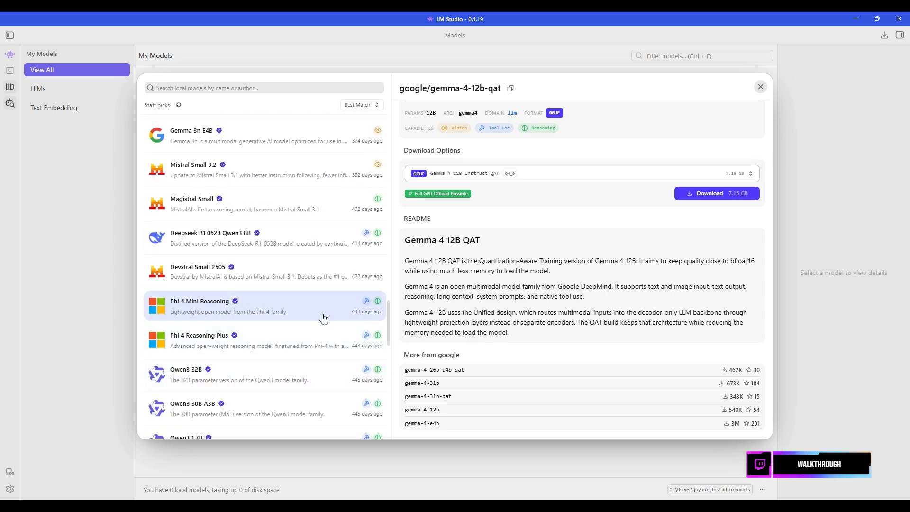
pyautogui.scroll(4, 331, 318)
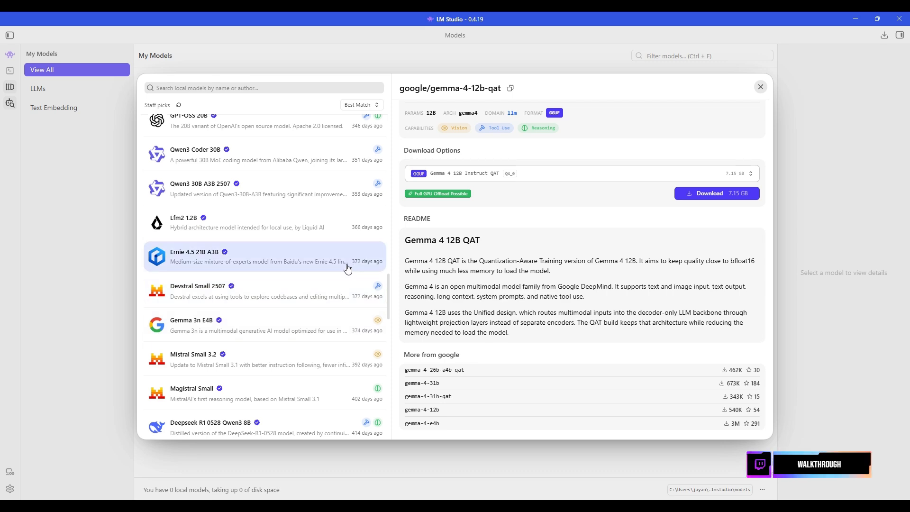
pyautogui.scroll(10, 308, 244)
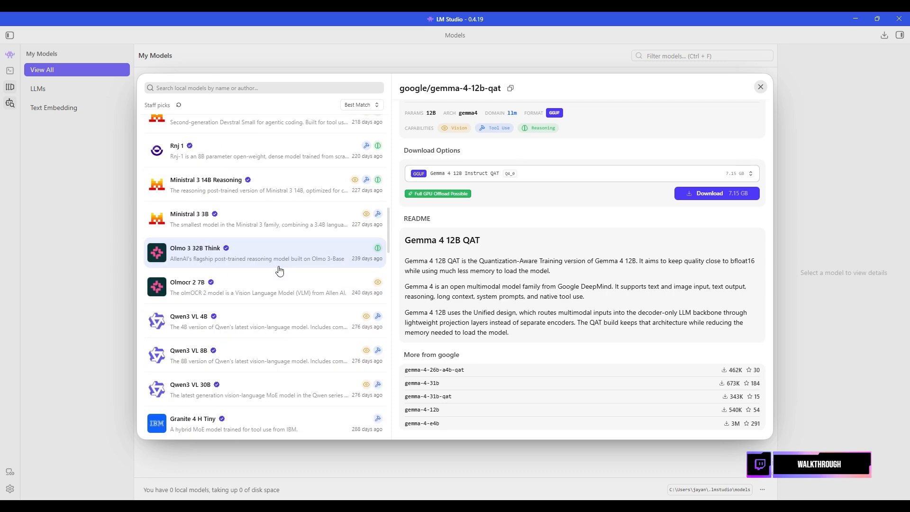
pyautogui.scroll(8, 279, 287)
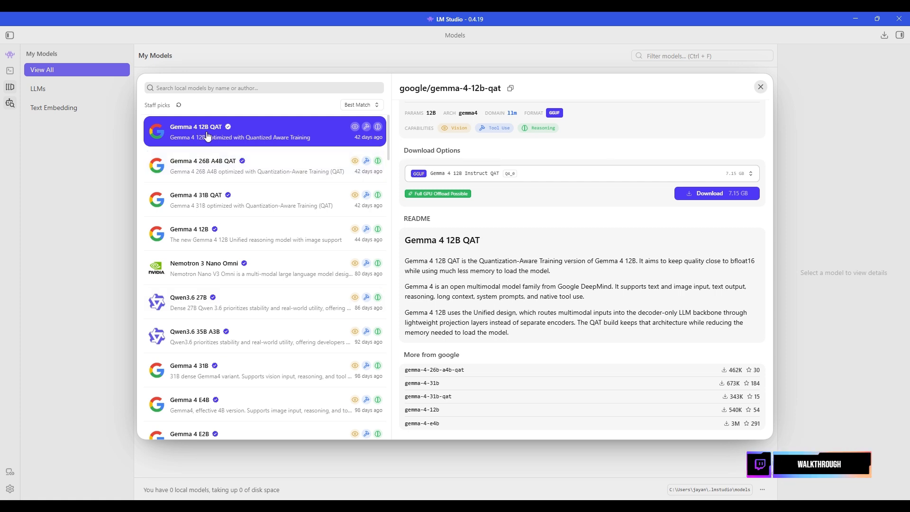
pyautogui.click(708, 197)
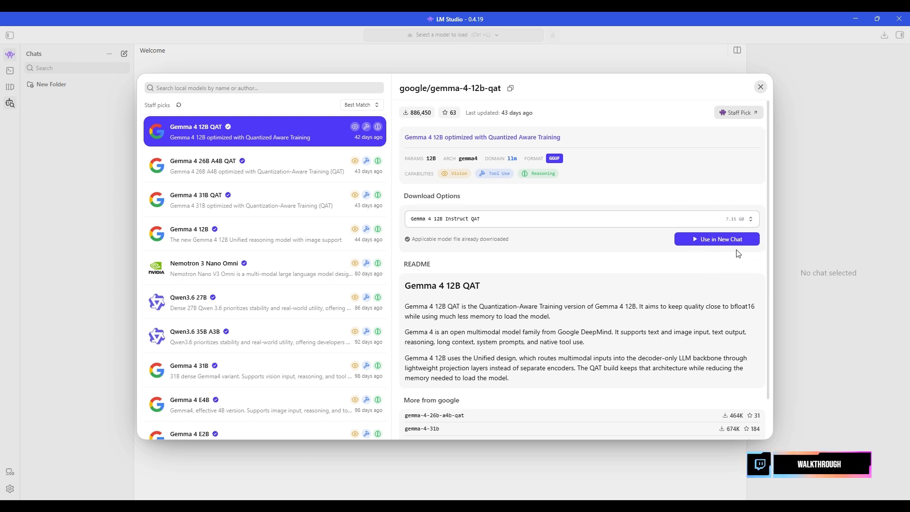
pyautogui.click(760, 87)
# Filter the downloaded models in the model loader by "lla", clear the filter, and close the loader without loading a model.
pyautogui.click(384, 37)
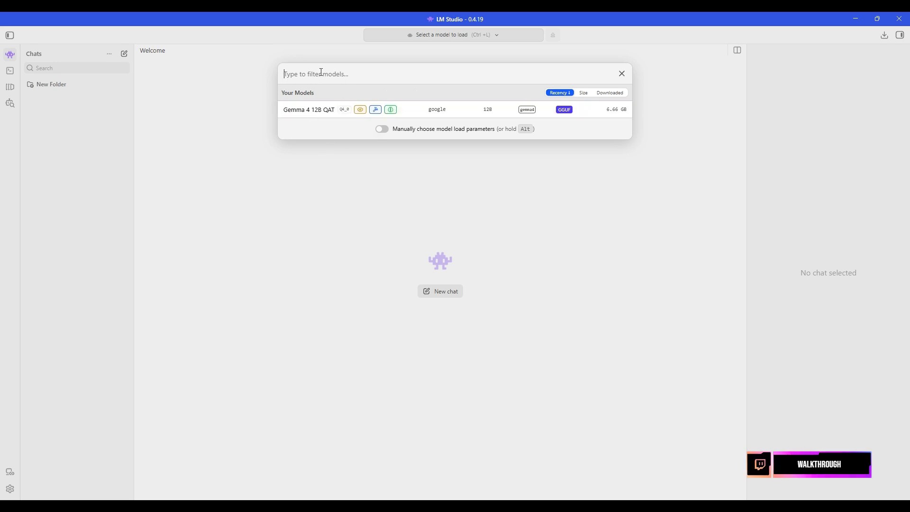
pyautogui.write('lla')
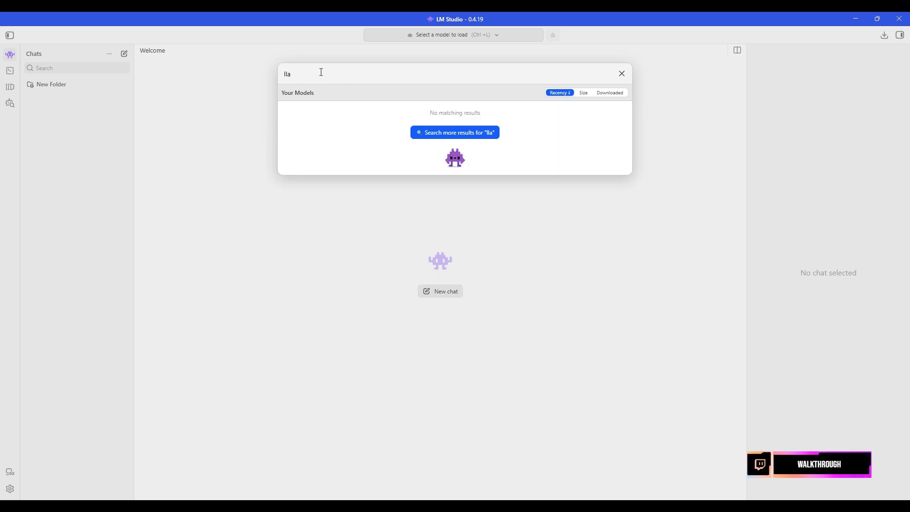
pyautogui.press('BackSpace')
pyautogui.press('BackSpace')
pyautogui.press('BackSpace')
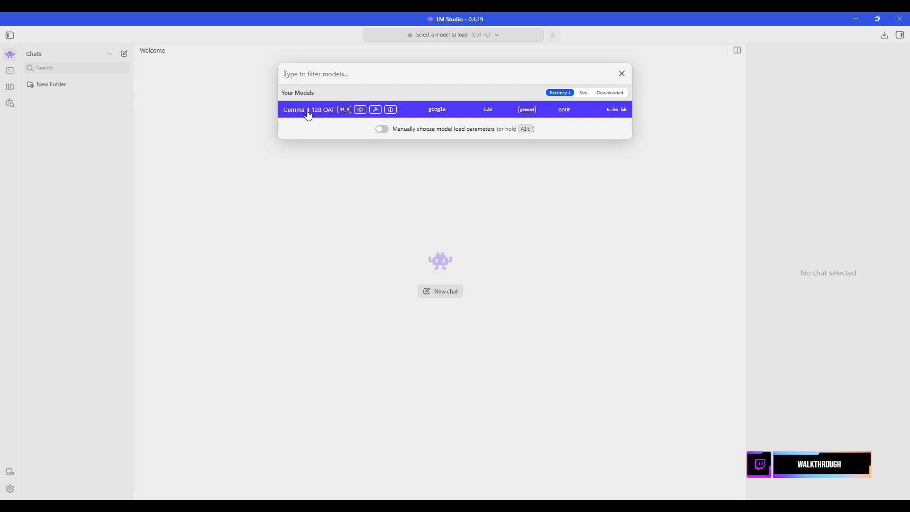
pyautogui.press('Escape')
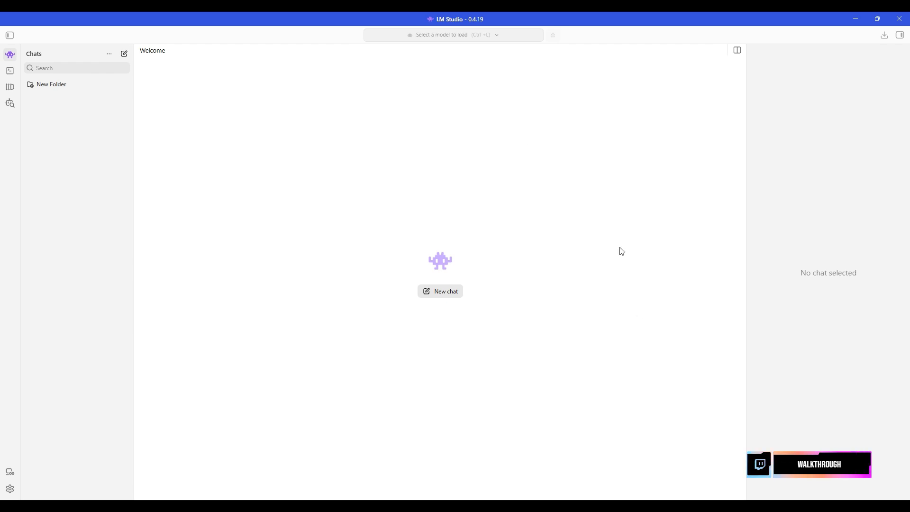
# Start a new chat and review its System Prompt, Settings, Sampling, Structured Output and Speculative Decoding parameters.
pyautogui.click(449, 297)
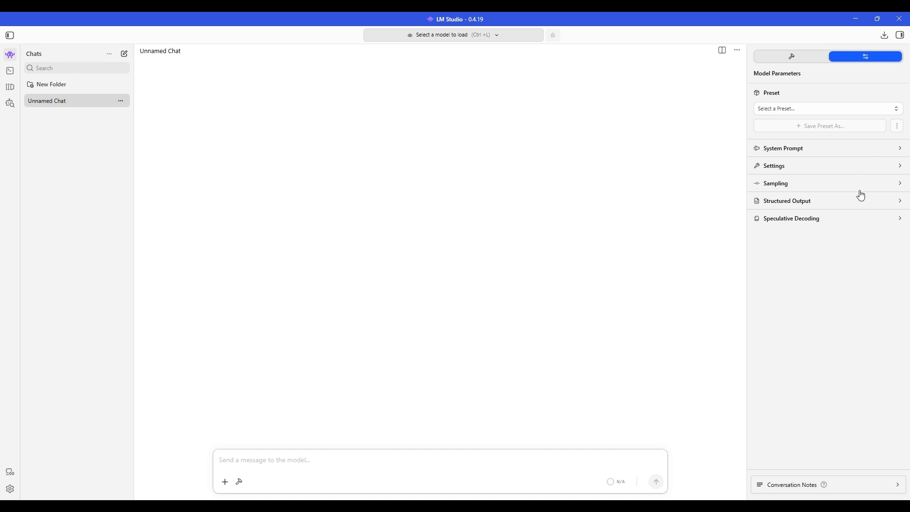
pyautogui.click(900, 150)
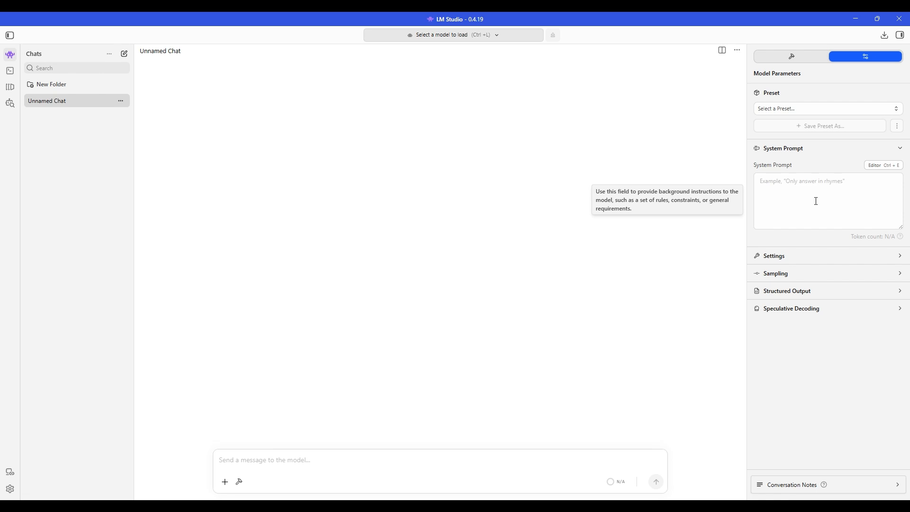
pyautogui.click(897, 259)
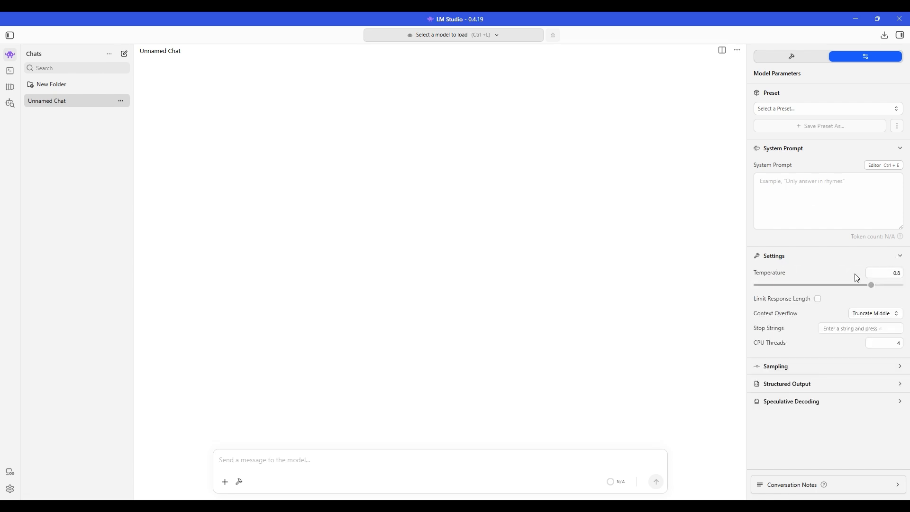
pyautogui.moveTo(794, 350)
pyautogui.click(888, 367)
pyautogui.scroll(-1, 811, 379)
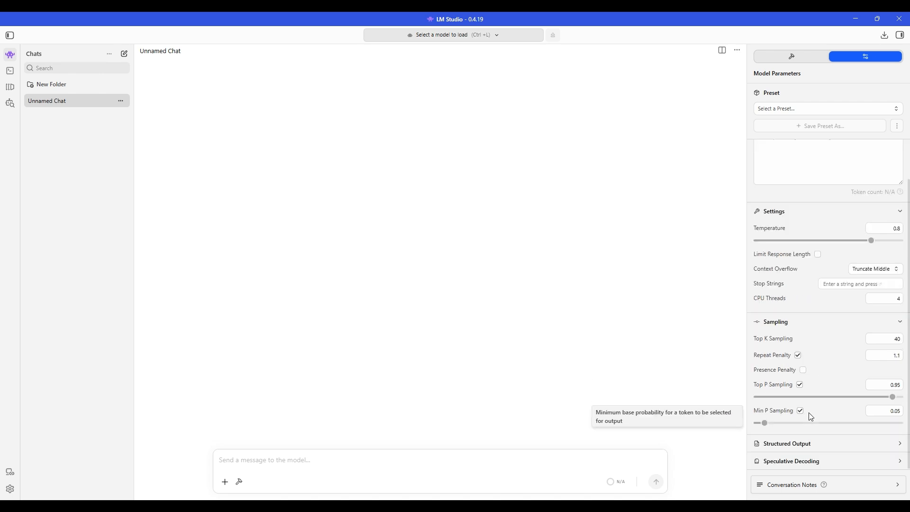
pyautogui.click(823, 449)
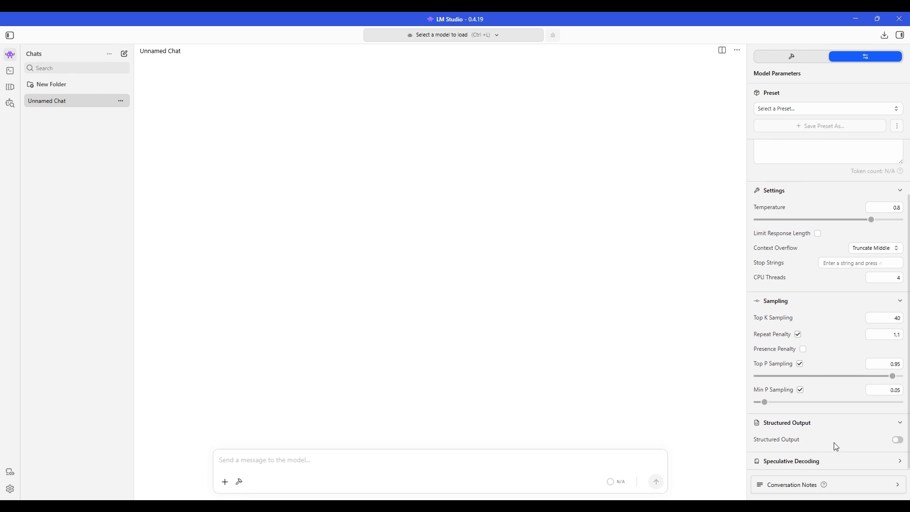
pyautogui.click(895, 462)
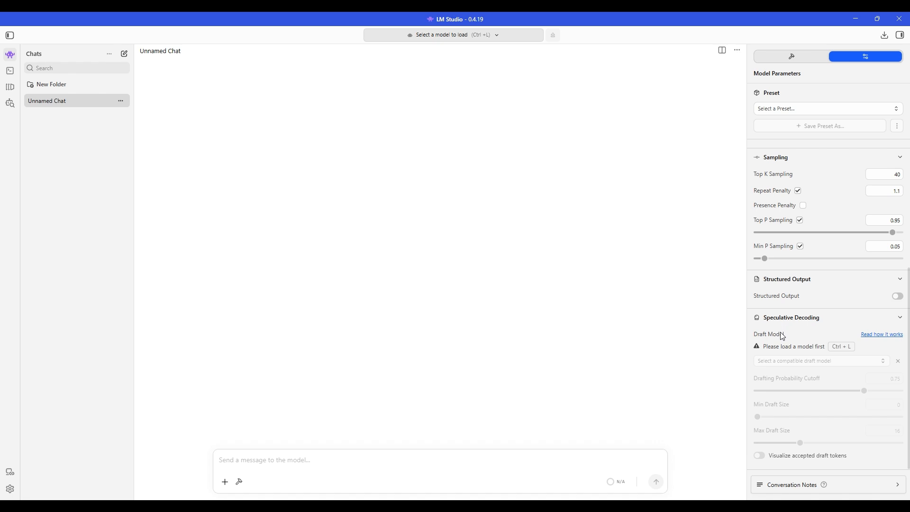
pyautogui.scroll(3, 787, 341)
pyautogui.scroll(2, 792, 332)
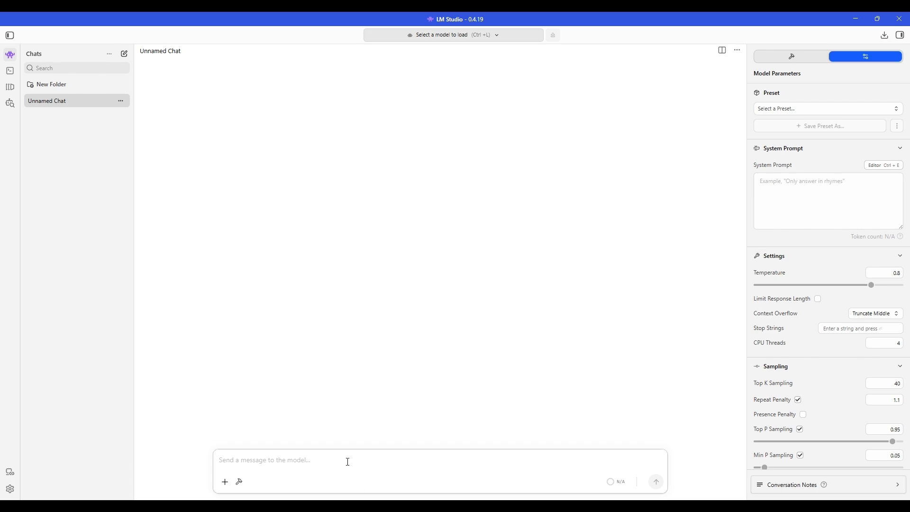
# Write the chat message "Hello, How are you doing?", load google/gemma-4-12b-qat for the chat, and send the message.
pyautogui.write('Hello, How are you doing?')
pyautogui.press('Return')
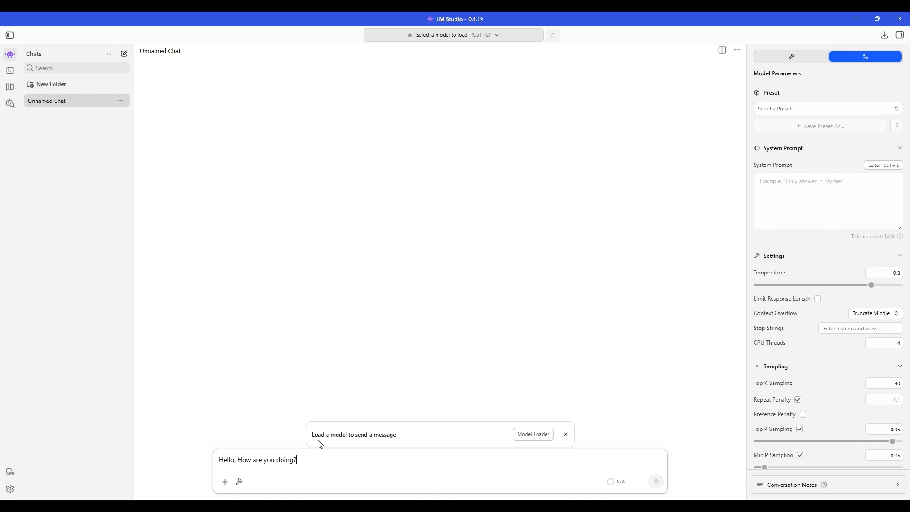
pyautogui.click(540, 434)
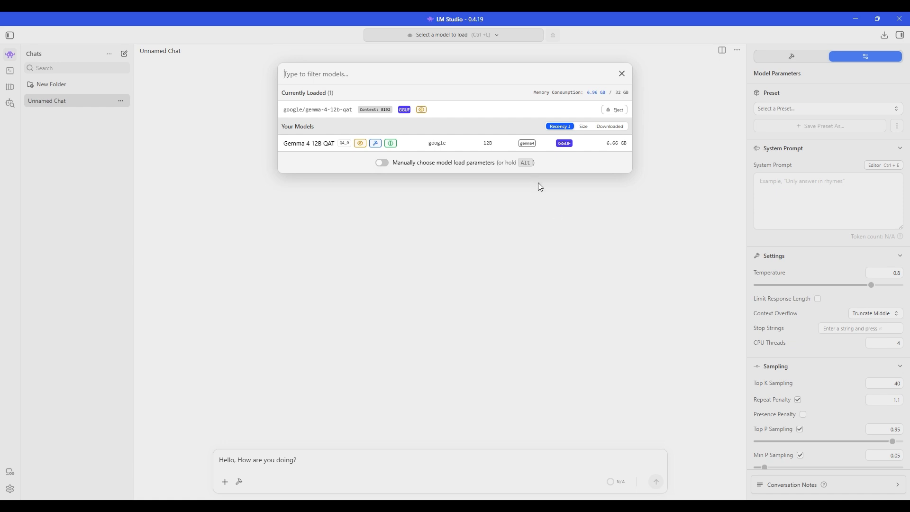
pyautogui.click(333, 115)
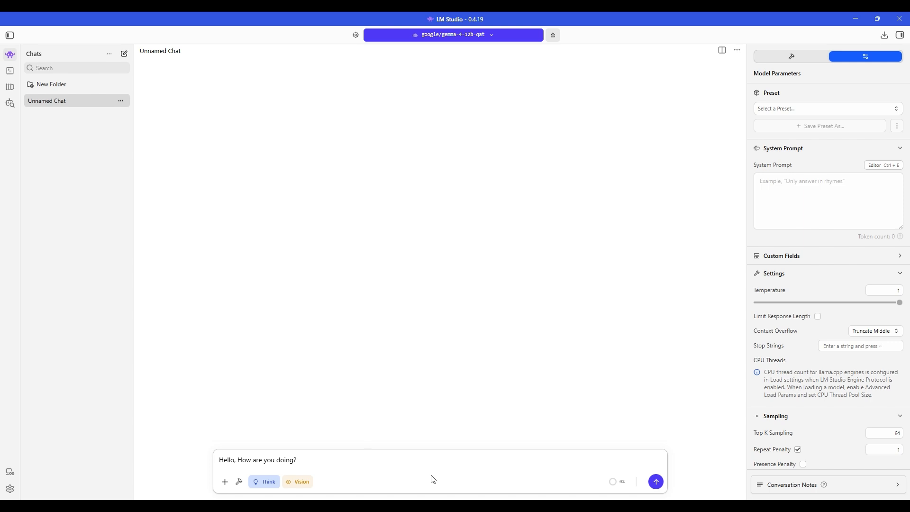
pyautogui.click(657, 482)
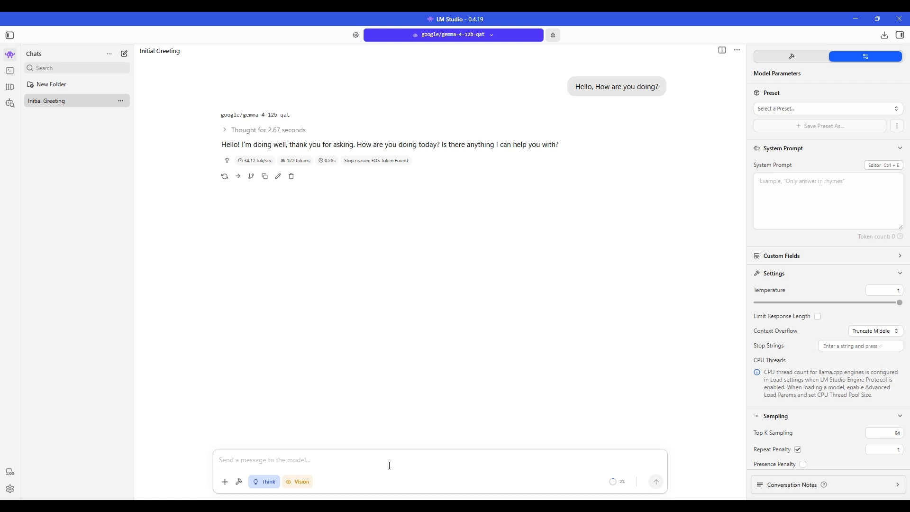
# Ask the model "Please explain what all things you can do?" and read through its reply.
pyautogui.write('Please')
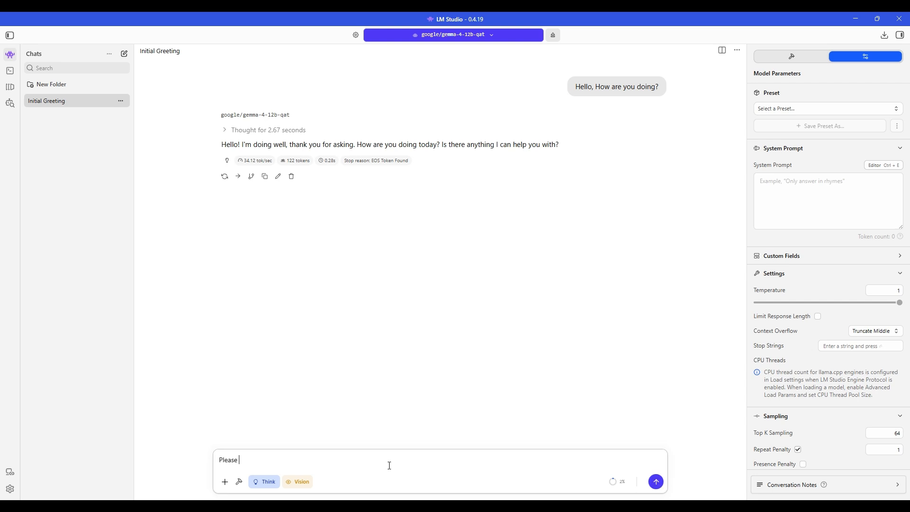
pyautogui.write(' explain what all things you can do?')
pyautogui.press('Return')
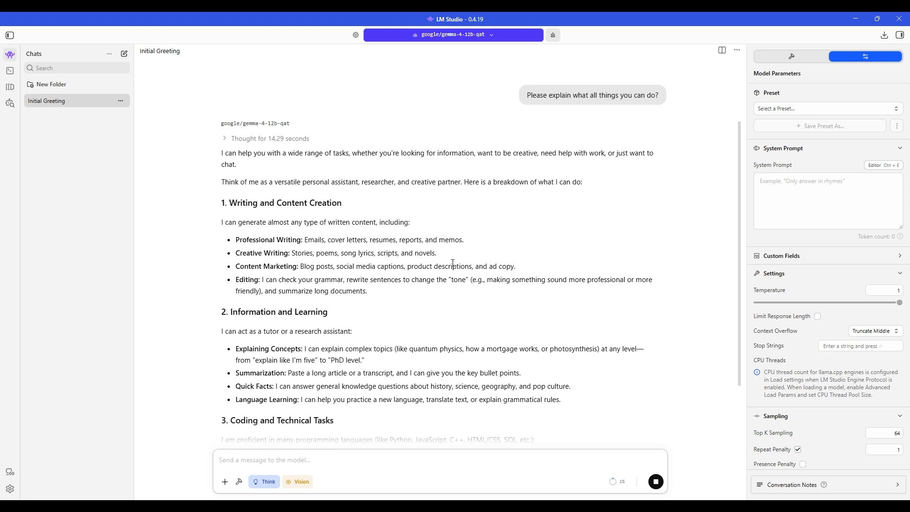
pyautogui.scroll(-4, 426, 261)
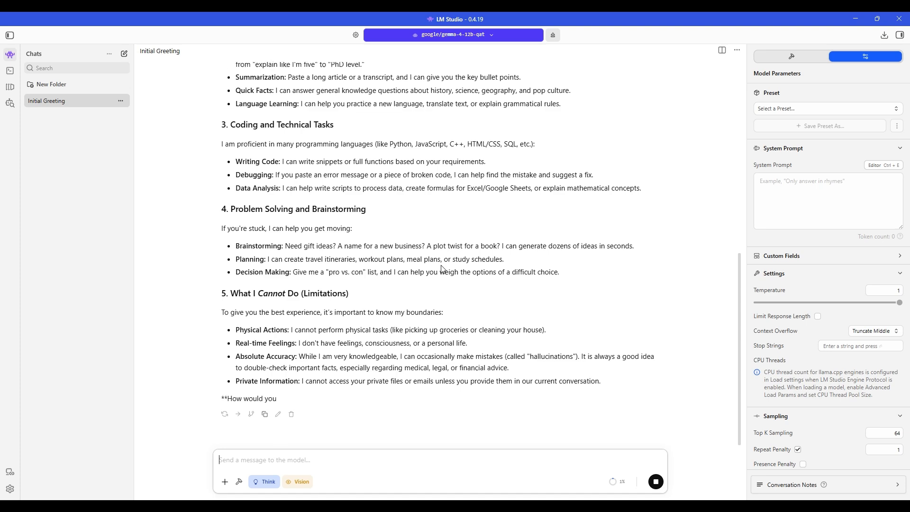
# Open Windows Task Manager and view the GPU's performance graphs.
pyautogui.rightClick(688, 505)
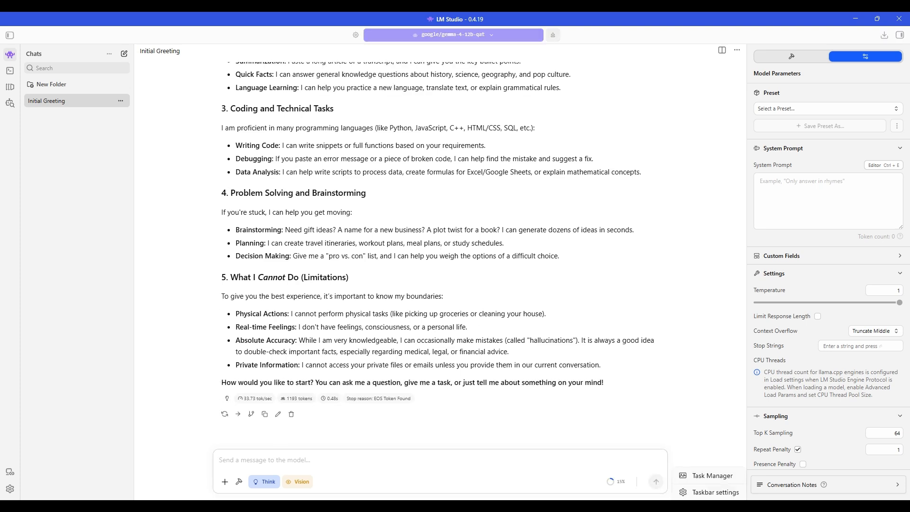
pyautogui.click(702, 476)
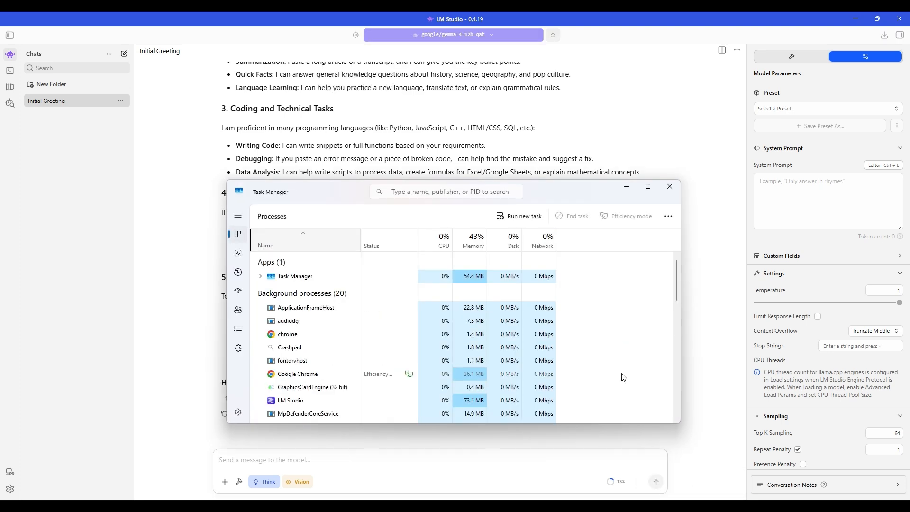
pyautogui.click(239, 254)
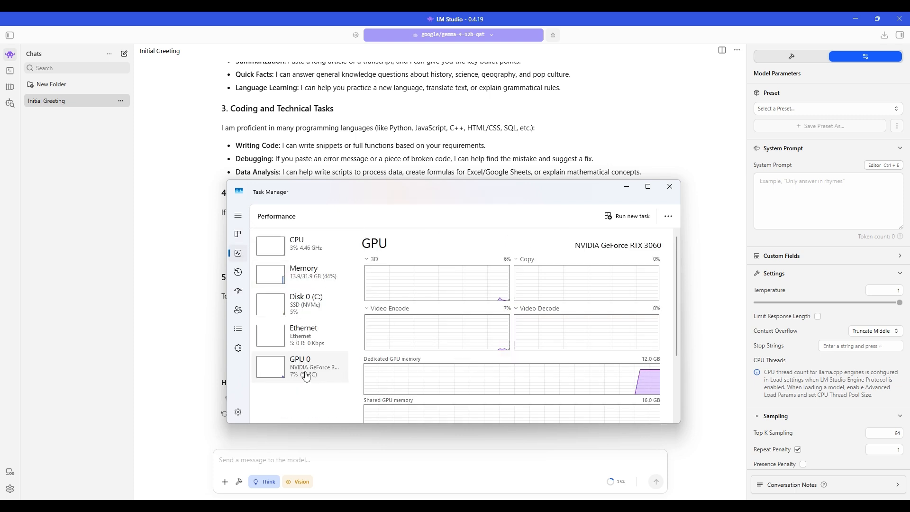
# View the computer's Memory usage details and CPU utilization in Task Manager.
pyautogui.click(307, 279)
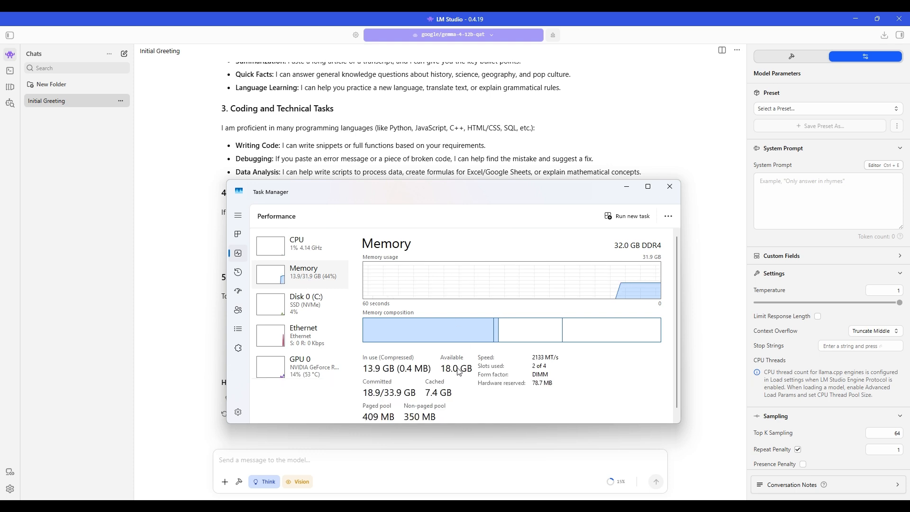
pyautogui.scroll(-1, 444, 369)
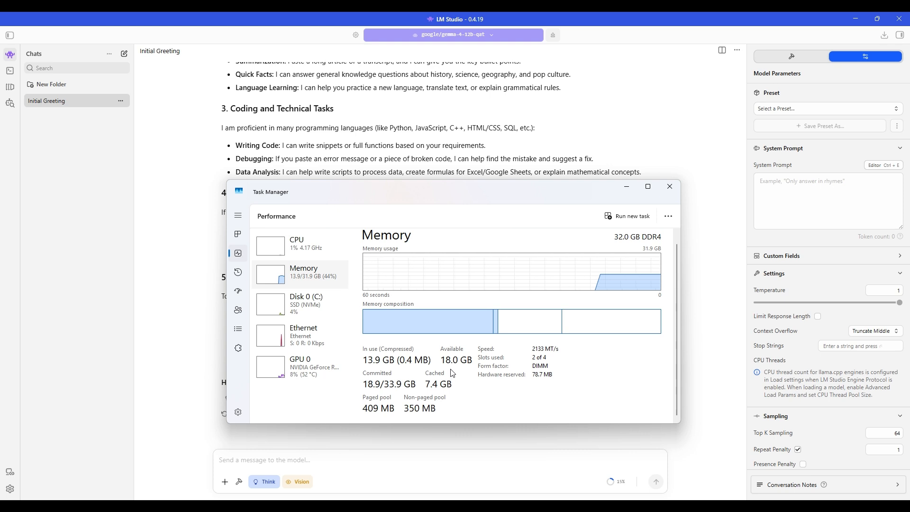
pyautogui.click(288, 246)
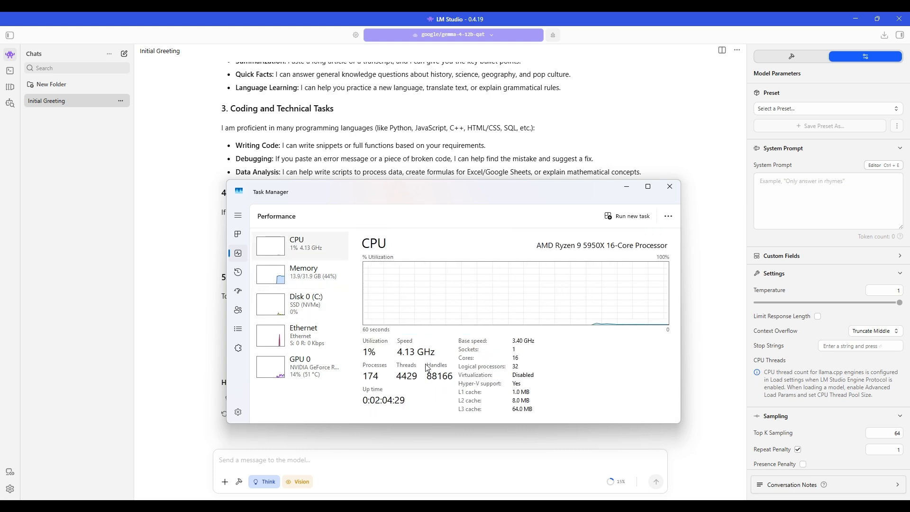
# Examine the GPU 0 graphs and its dedicated and shared memory usage, and minimize Task Manager.
pyautogui.click(283, 371)
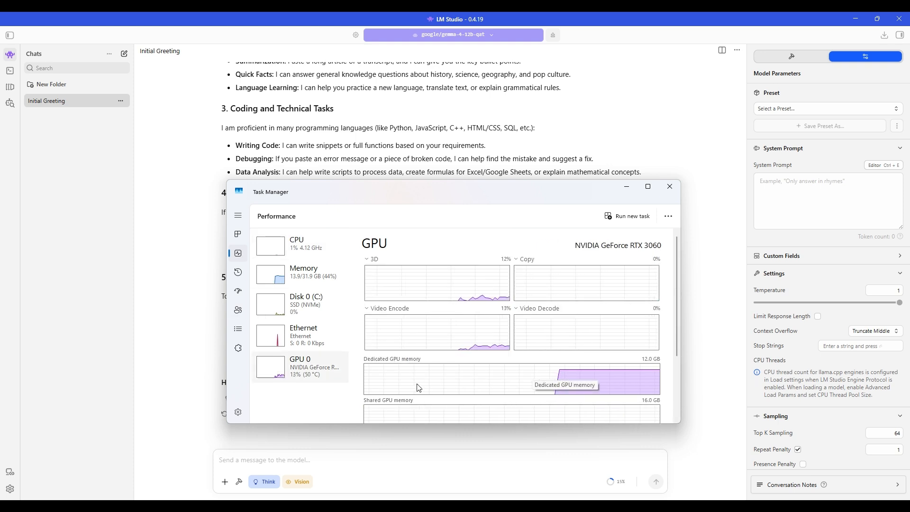
pyautogui.scroll(-1, 411, 297)
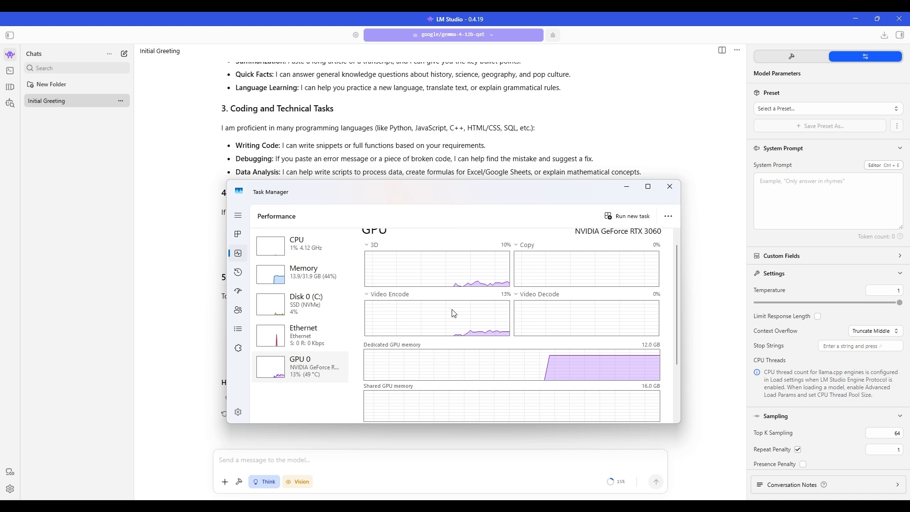
pyautogui.scroll(-5, 453, 313)
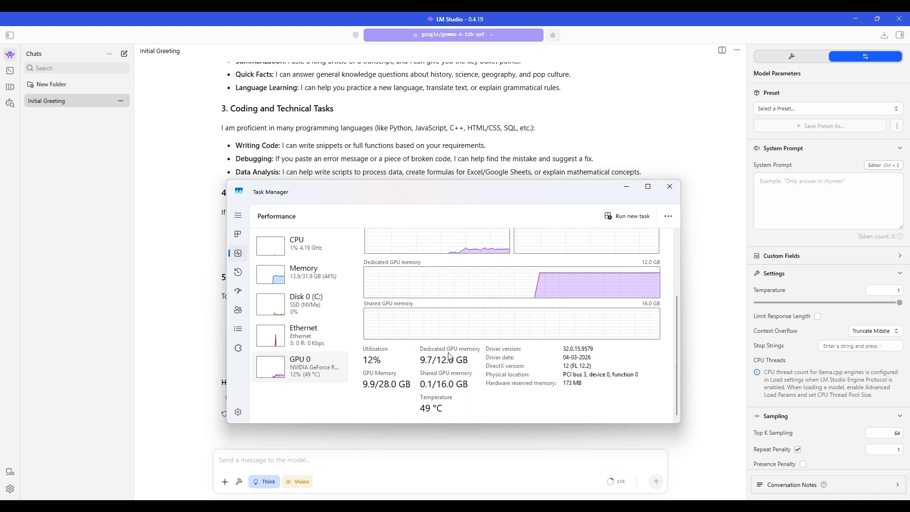
pyautogui.scroll(3, 478, 372)
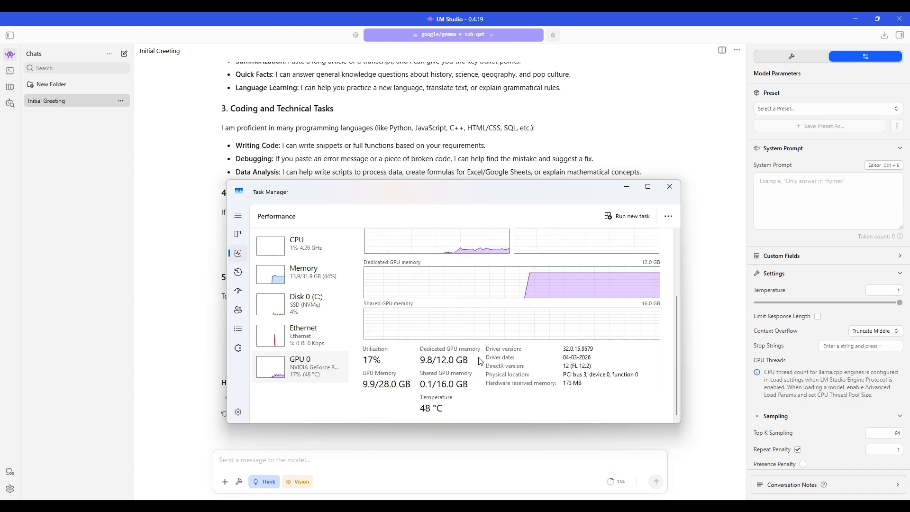
pyautogui.scroll(3, 488, 363)
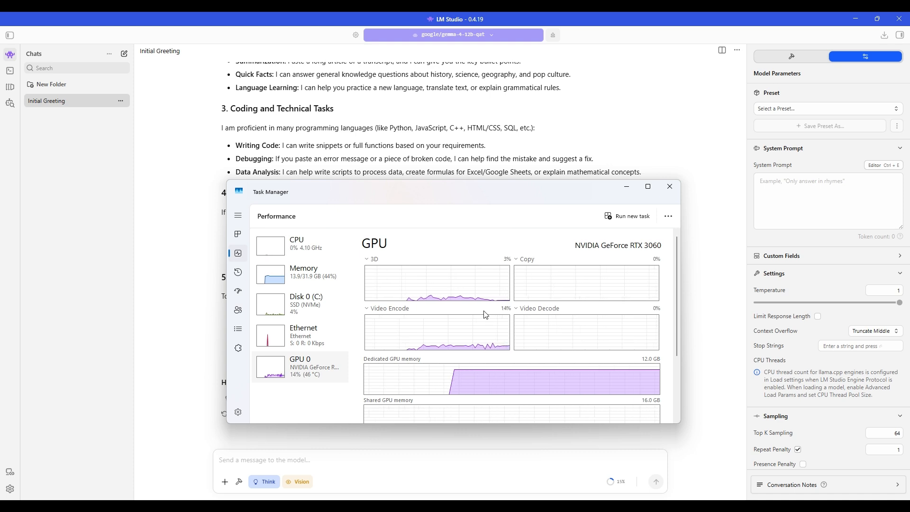
pyautogui.click(633, 189)
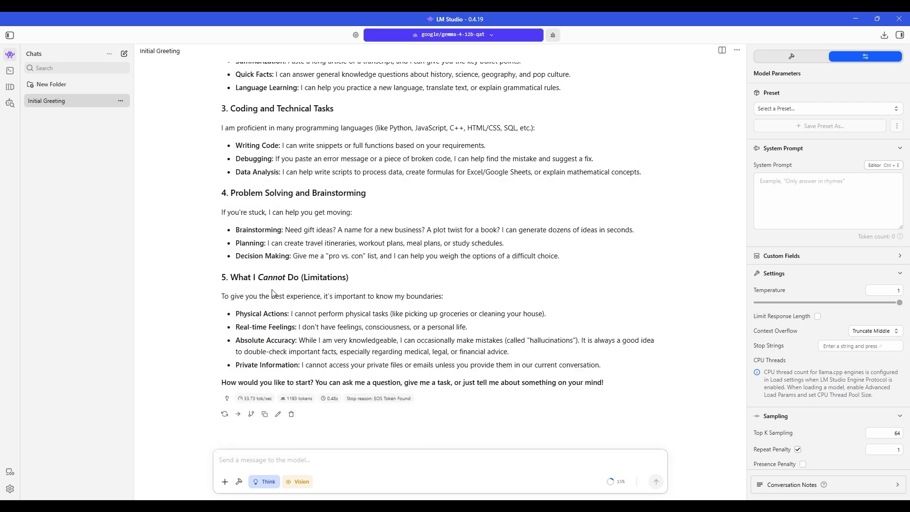
# Reread the model's answer about its capabilities, from writing and content creation through to its limitations.
pyautogui.scroll(4, 271, 293)
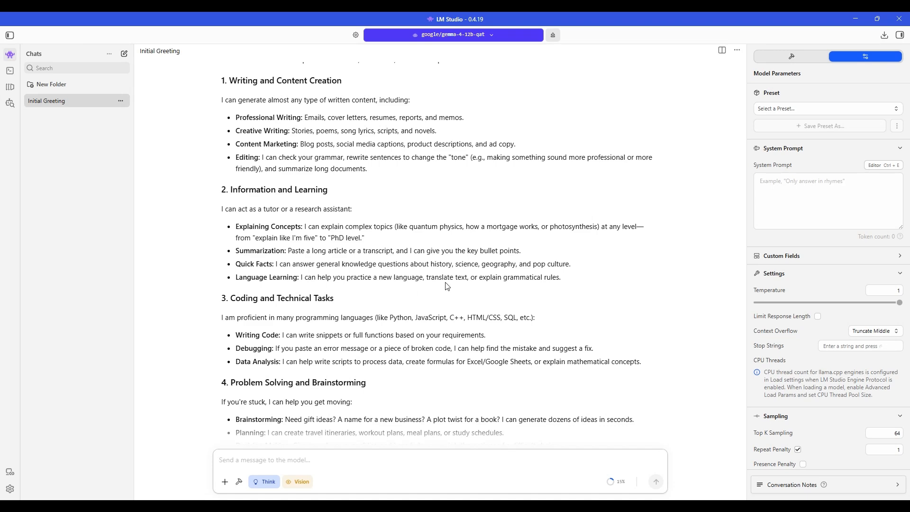
pyautogui.scroll(4, 447, 286)
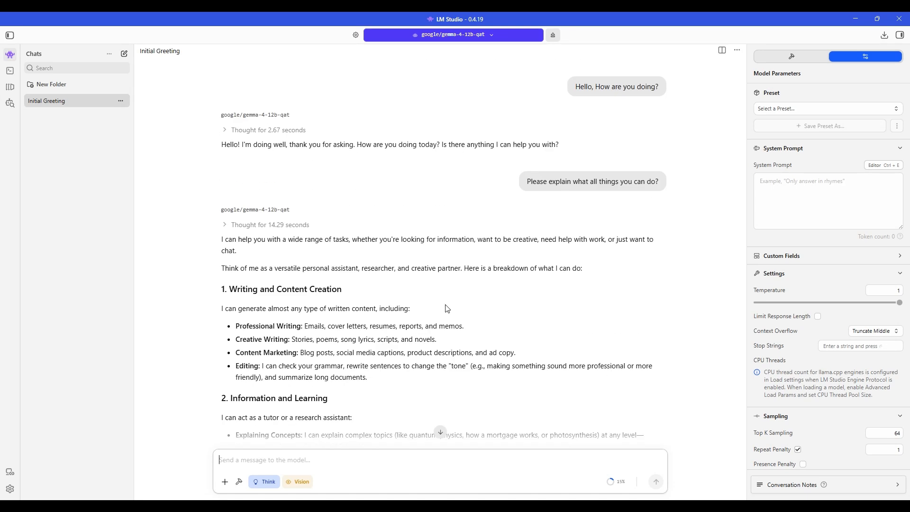
pyautogui.scroll(-2, 448, 306)
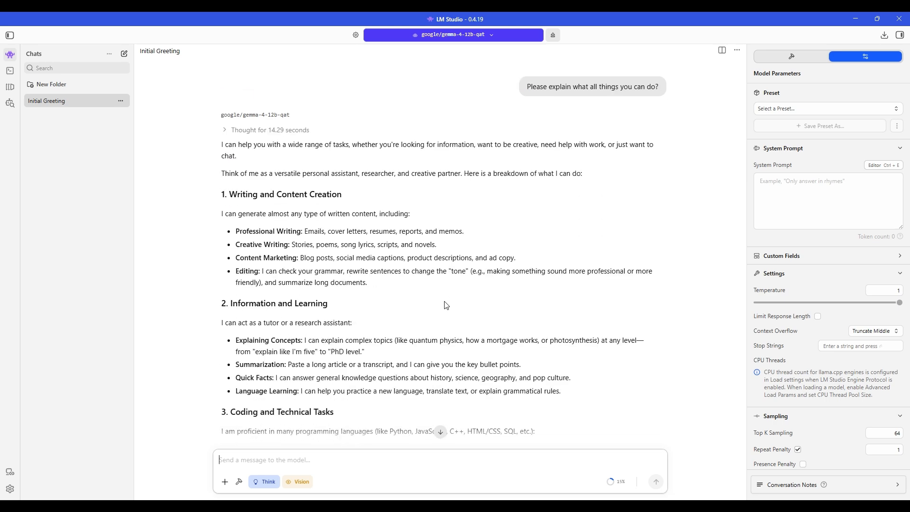
pyautogui.scroll(-6, 446, 305)
pyautogui.scroll(7, 383, 308)
pyautogui.scroll(-1, 342, 258)
pyautogui.scroll(2, 245, 217)
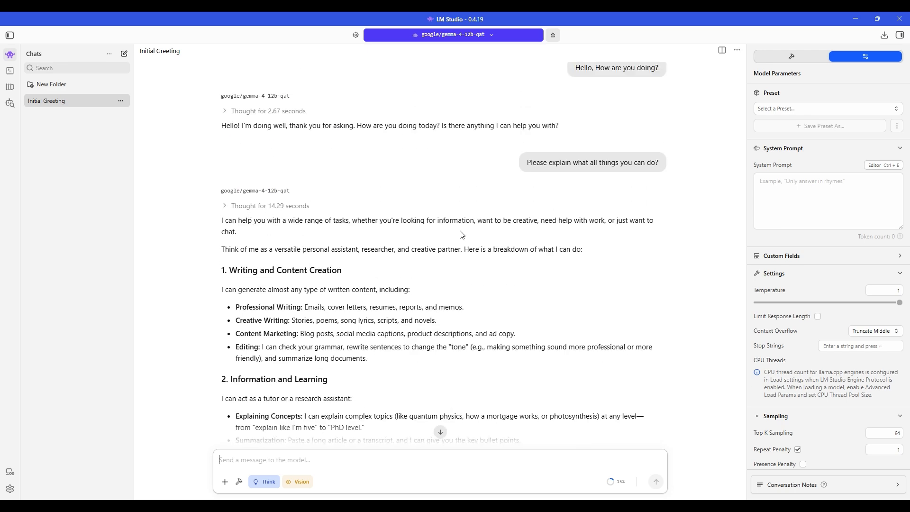
pyautogui.scroll(-1, 588, 230)
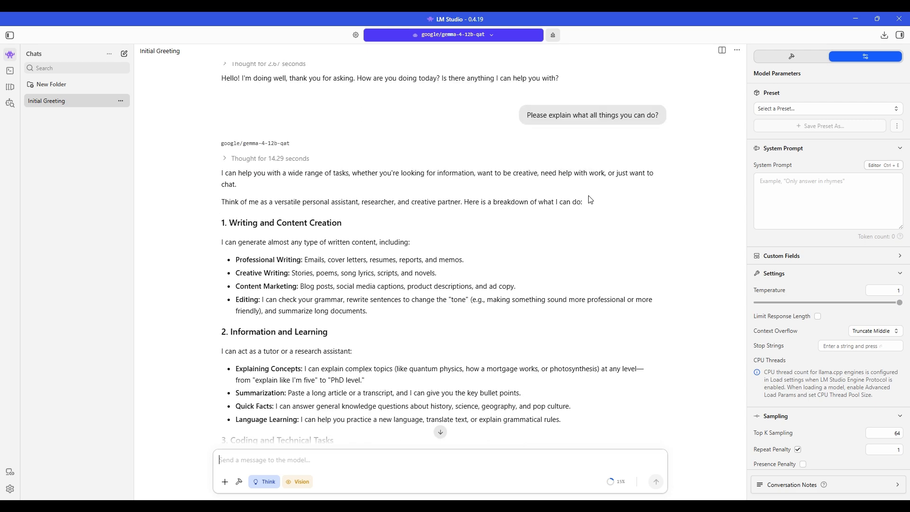
pyautogui.scroll(-1, 334, 220)
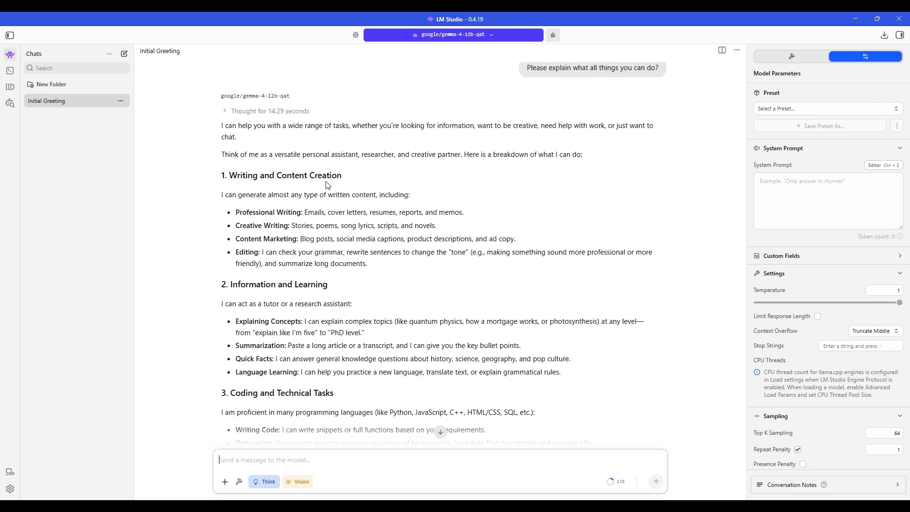
pyautogui.scroll(-1, 327, 185)
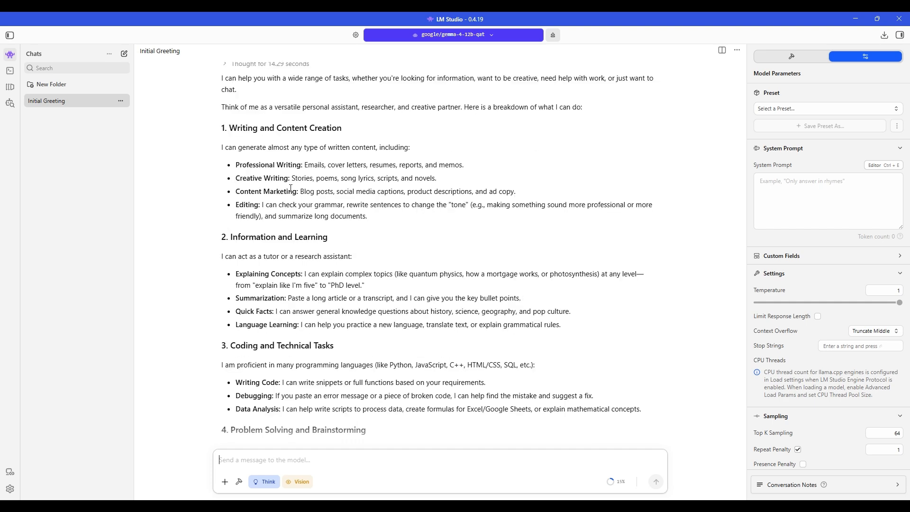
pyautogui.scroll(-1, 297, 224)
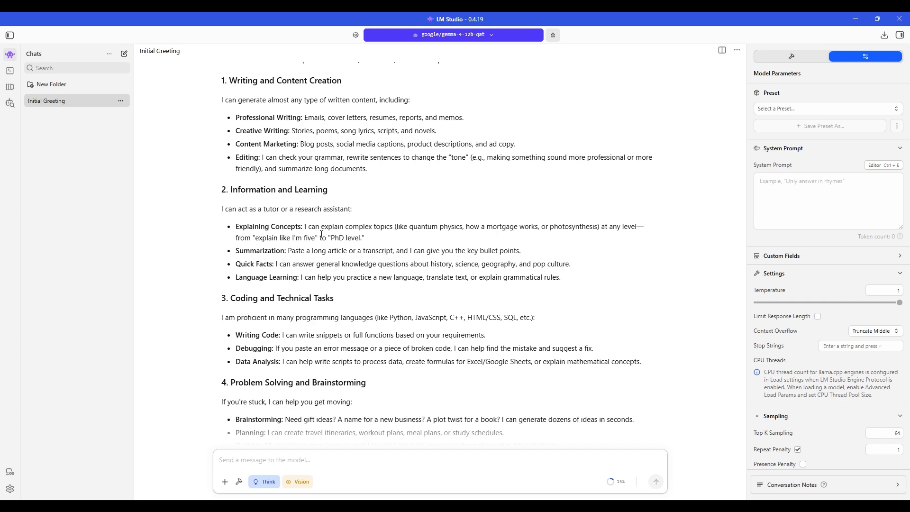
pyautogui.scroll(-2, 322, 242)
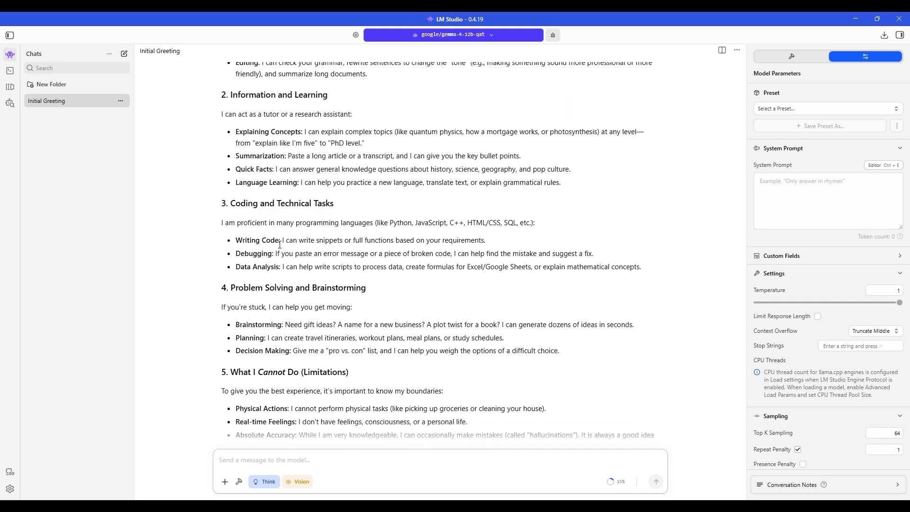
pyautogui.scroll(-1, 287, 253)
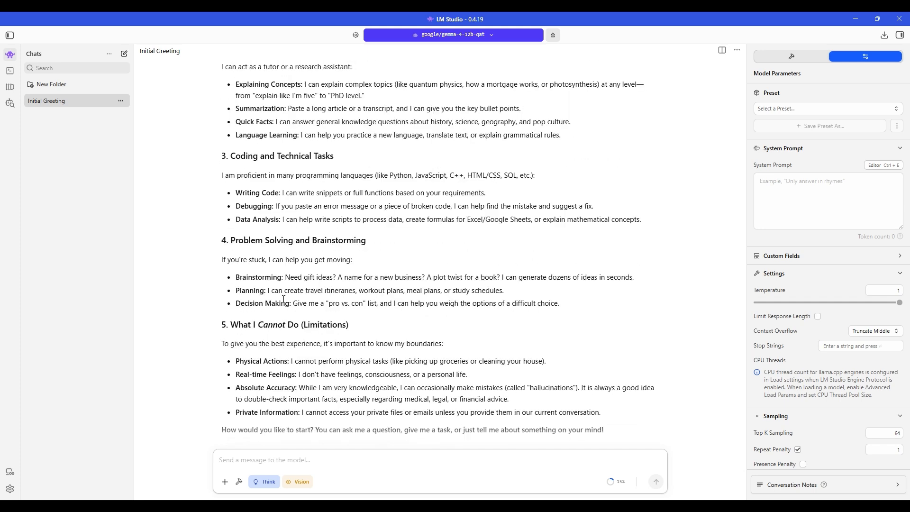
pyautogui.scroll(-1, 303, 298)
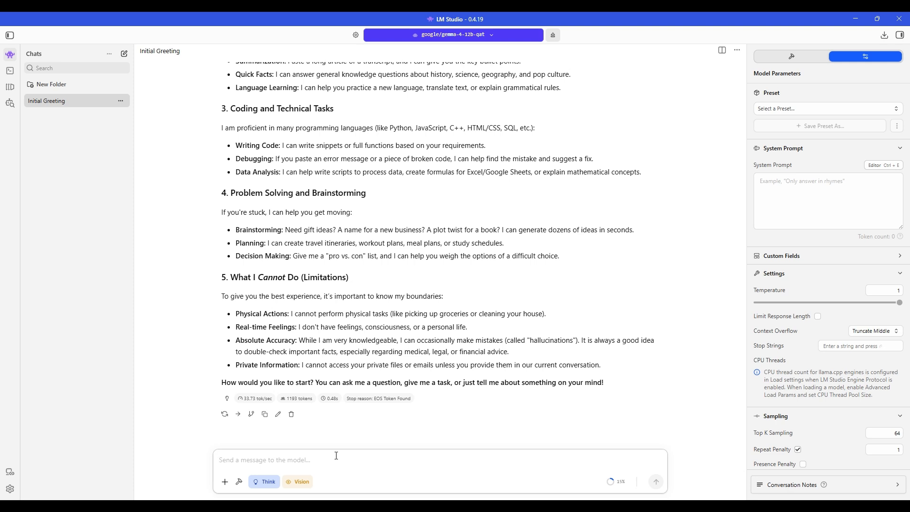
# Ask the model "Can you help me in image generation?".
pyautogui.write('Can you help me in image gene')
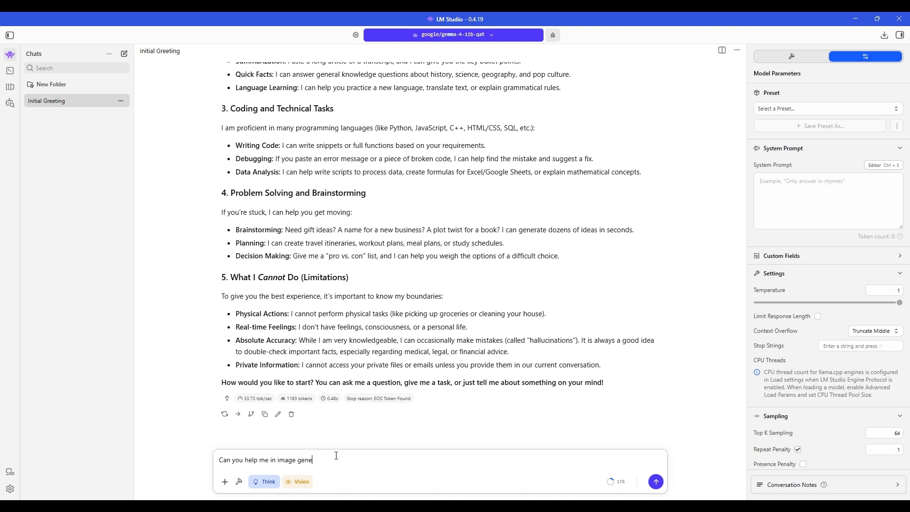
pyautogui.write('ration?')
pyautogui.press('Return')
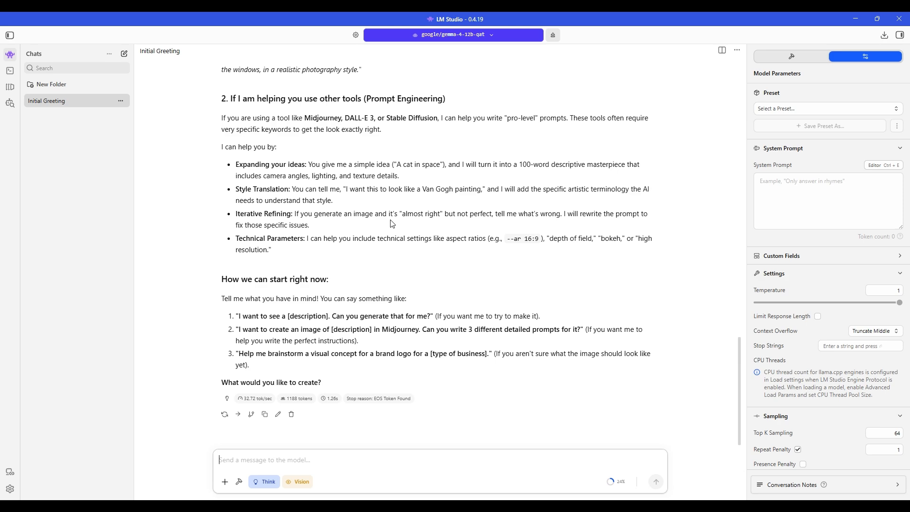
# Copy the example prompt about a cozy wooden cabin in a snowstorm from the model's image generation reply.
pyautogui.scroll(4, 396, 288)
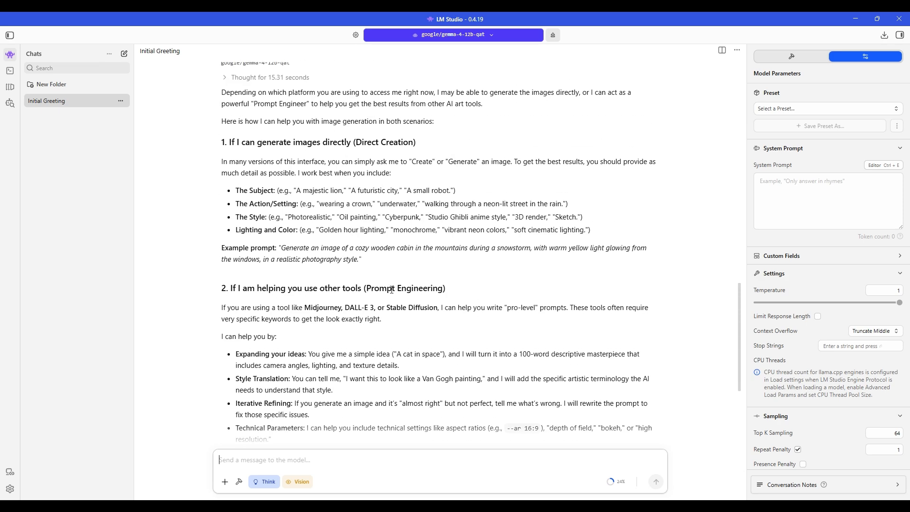
pyautogui.scroll(3, 396, 288)
pyautogui.scroll(-1, 303, 404)
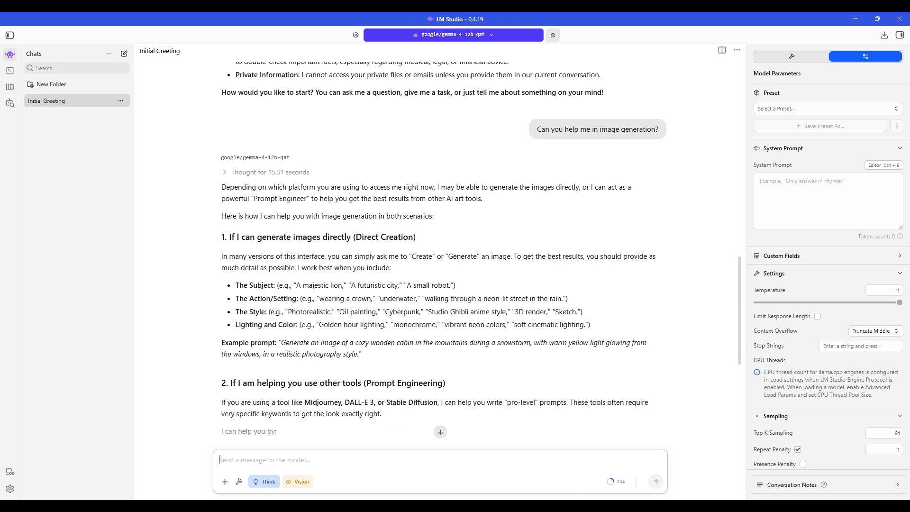
pyautogui.moveTo(279, 342); pyautogui.dragTo(359, 350)
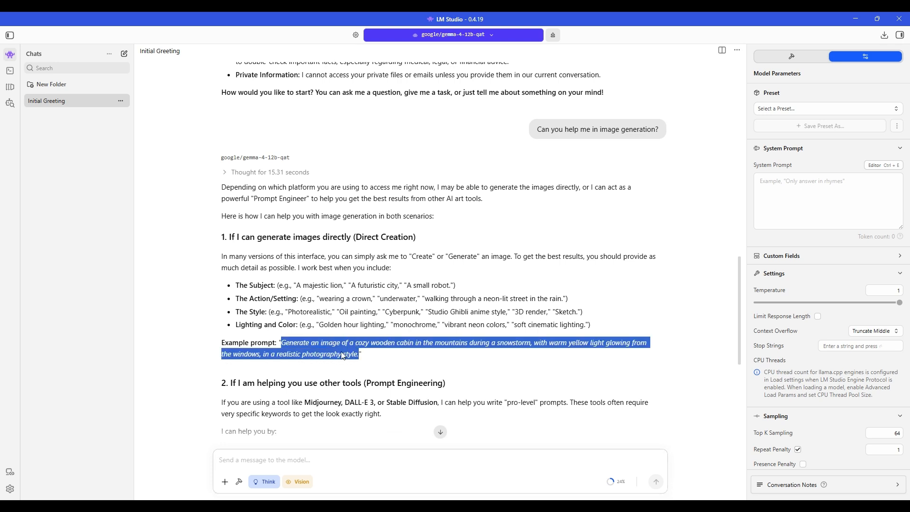
pyautogui.rightClick(342, 354)
pyautogui.click(361, 379)
# Send the copied cozy wooden cabin prompt as a new message and check the model's response.
pyautogui.scroll(-6, 381, 362)
pyautogui.click(352, 459)
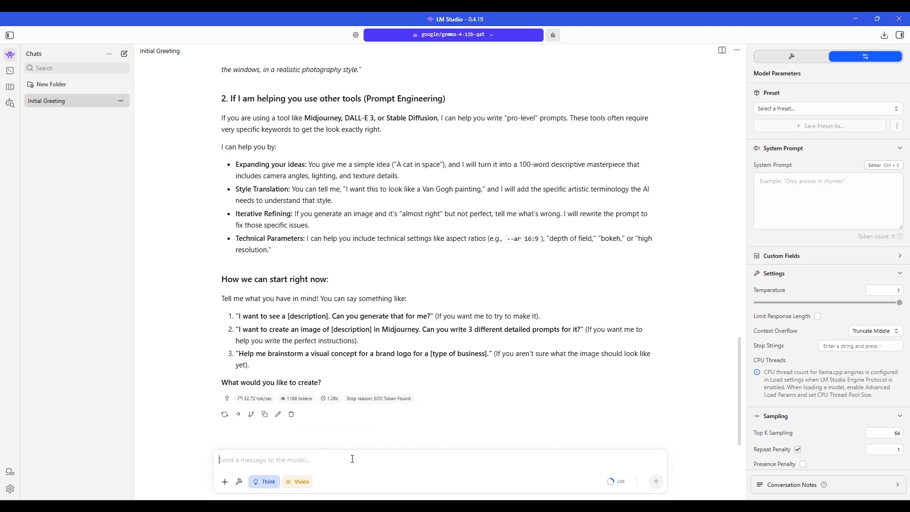
pyautogui.hotkey('ctrl', 'v')
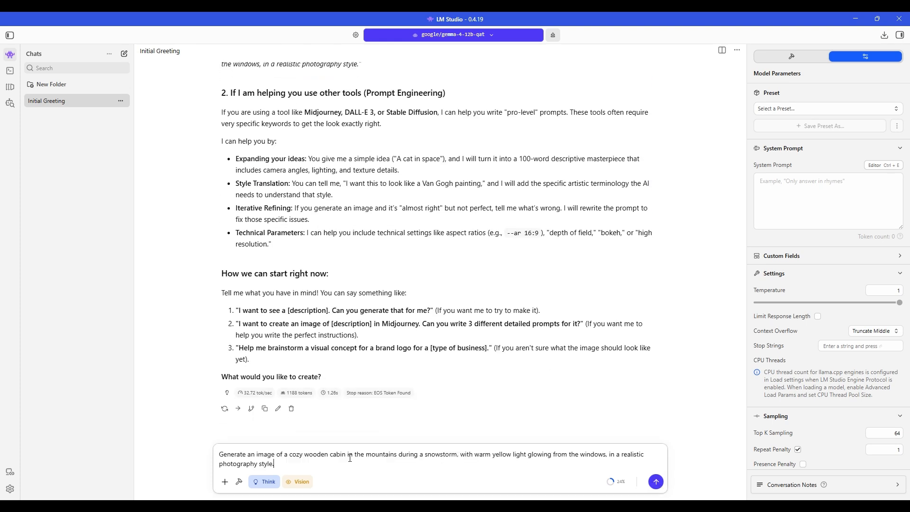
pyautogui.press('Return')
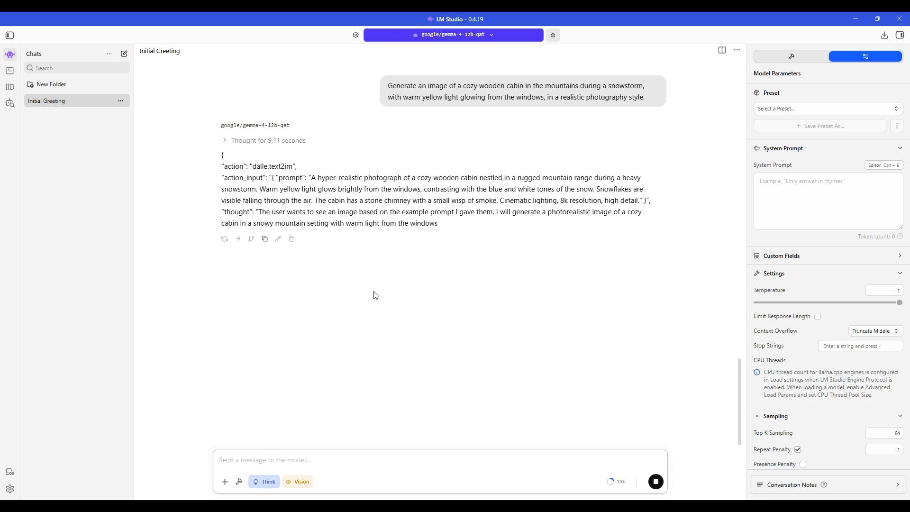
pyautogui.scroll(1, 360, 327)
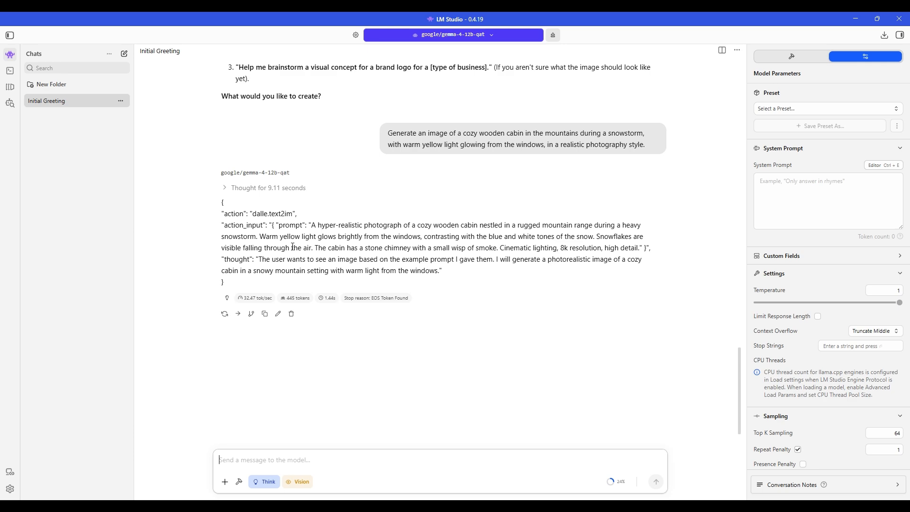
# Look back at the image generation reply and the model's capabilities list, from writing and content creation to coding and problem solving.
pyautogui.scroll(20, 380, 255)
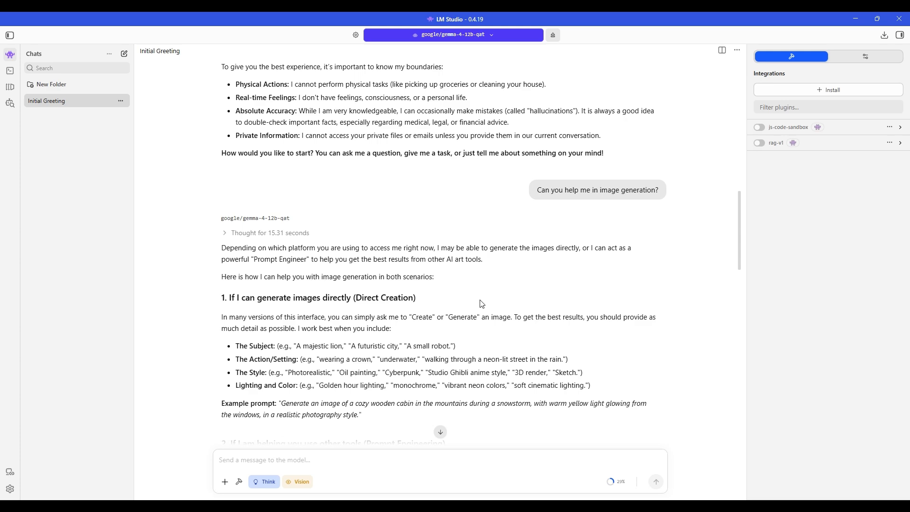
pyautogui.scroll(-3, 482, 303)
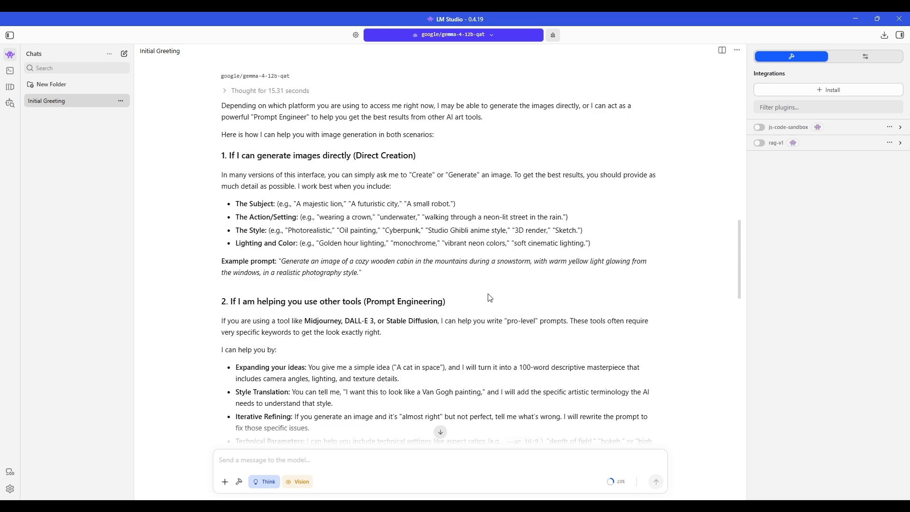
pyautogui.scroll(20, 490, 297)
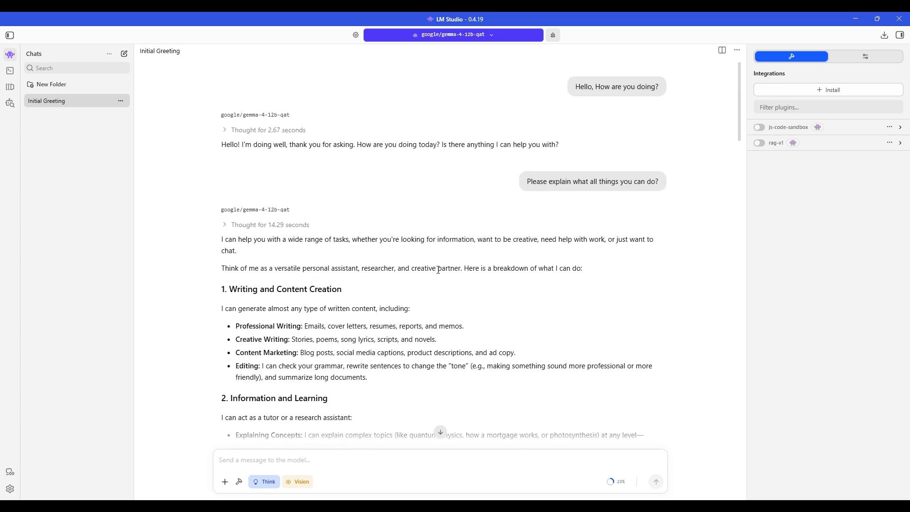
pyautogui.scroll(-3, 437, 277)
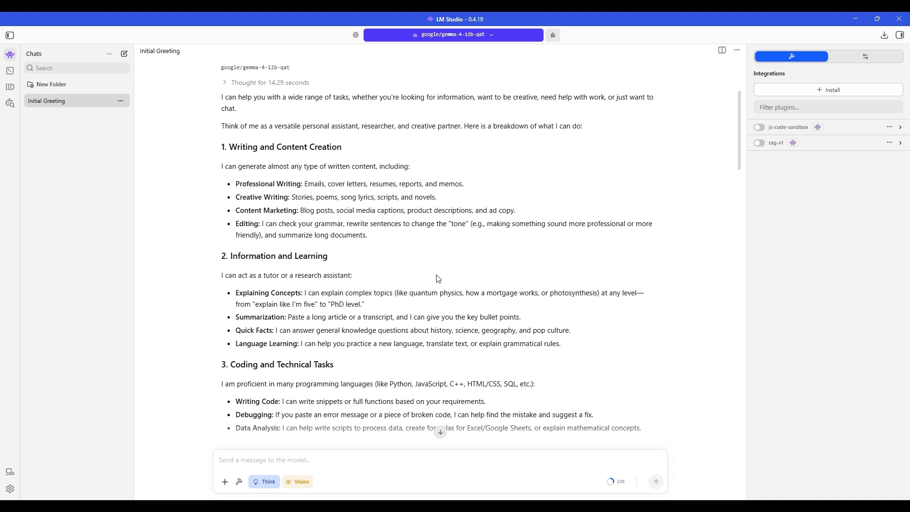
pyautogui.scroll(-3, 437, 278)
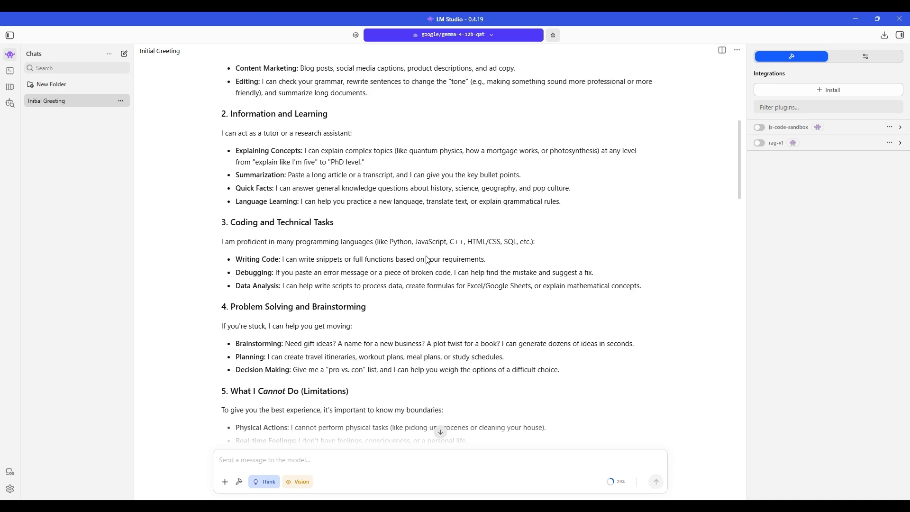
# Ask the model "help me write code in javascript to print prime numbers upto 100" and check both code methods in the reply.
pyautogui.scroll(-15, 436, 284)
pyautogui.click(393, 461)
pyautogui.write('help me write c')
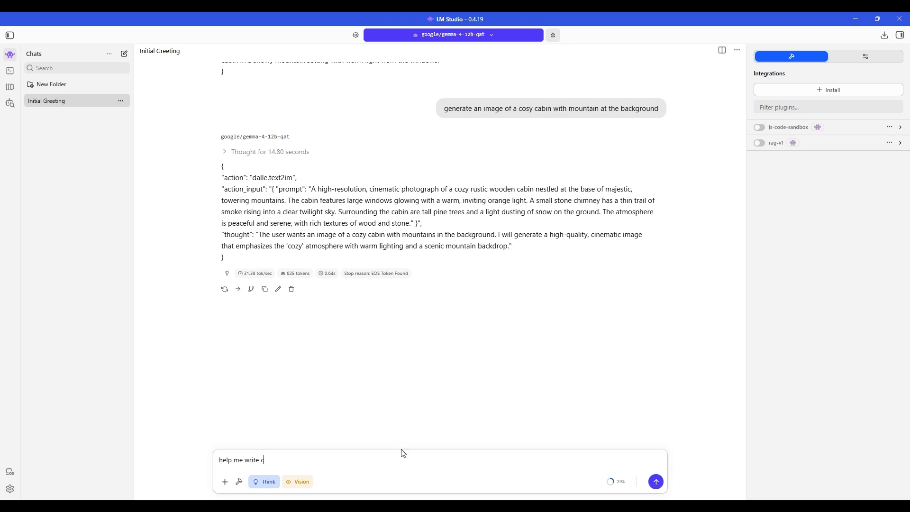
pyautogui.write('ode in javascript to print prime numbers upto 100')
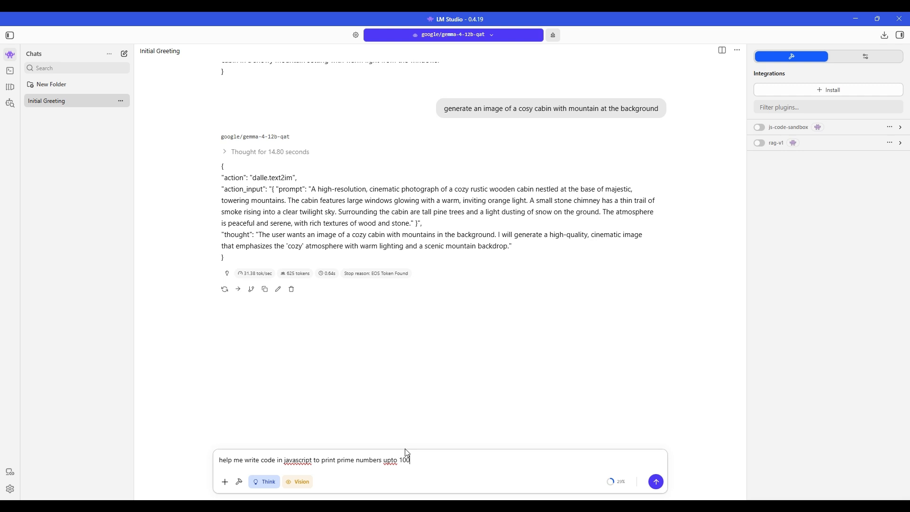
pyautogui.press('Return')
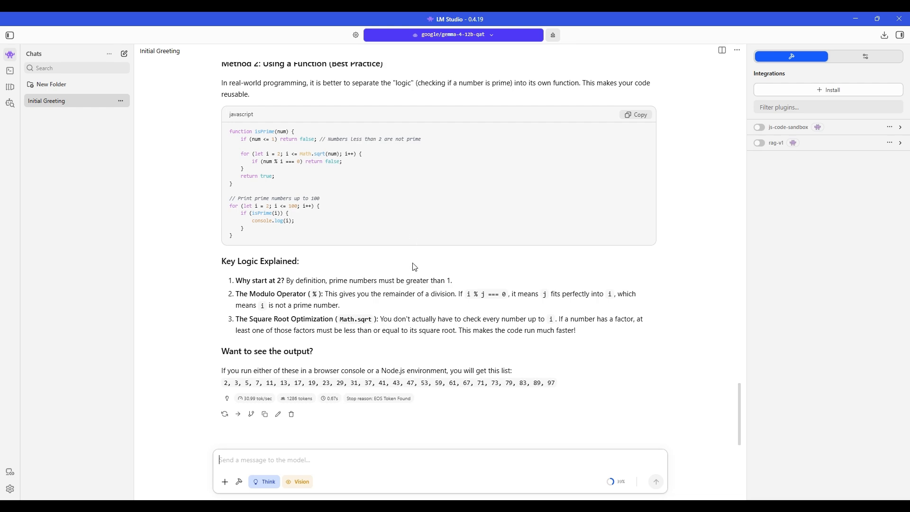
pyautogui.scroll(3, 411, 270)
pyautogui.scroll(3, 378, 237)
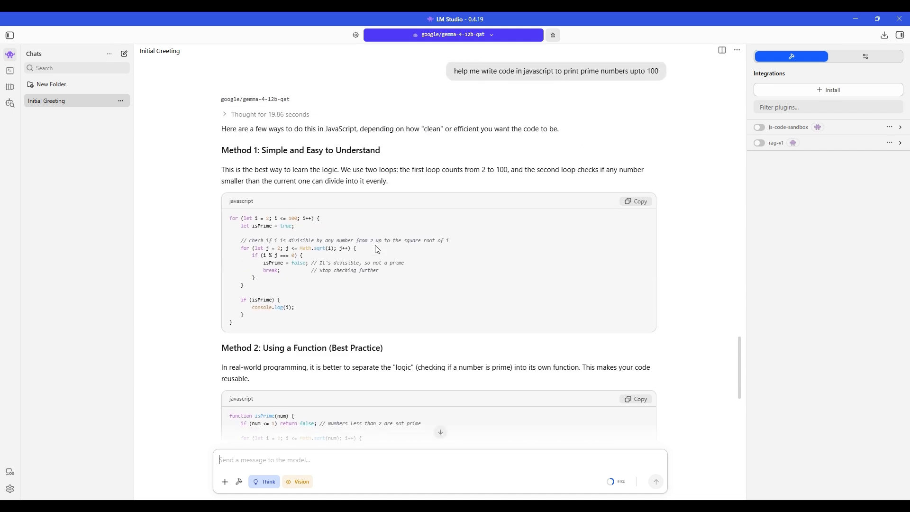
# Review the whole conversation back to the first greeting, and return to the explanation and output of the JavaScript prime number answer.
pyautogui.scroll(6, 378, 232)
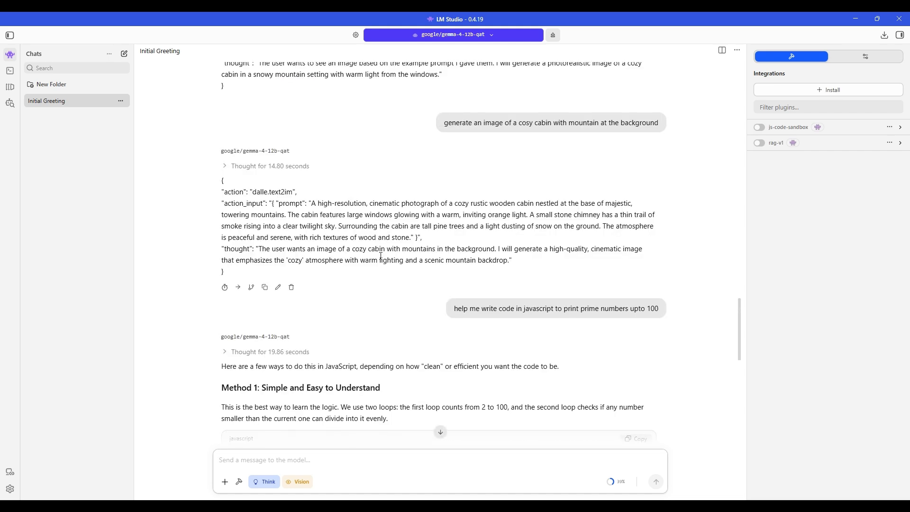
pyautogui.scroll(3, 381, 256)
pyautogui.scroll(3, 382, 261)
pyautogui.scroll(9, 374, 267)
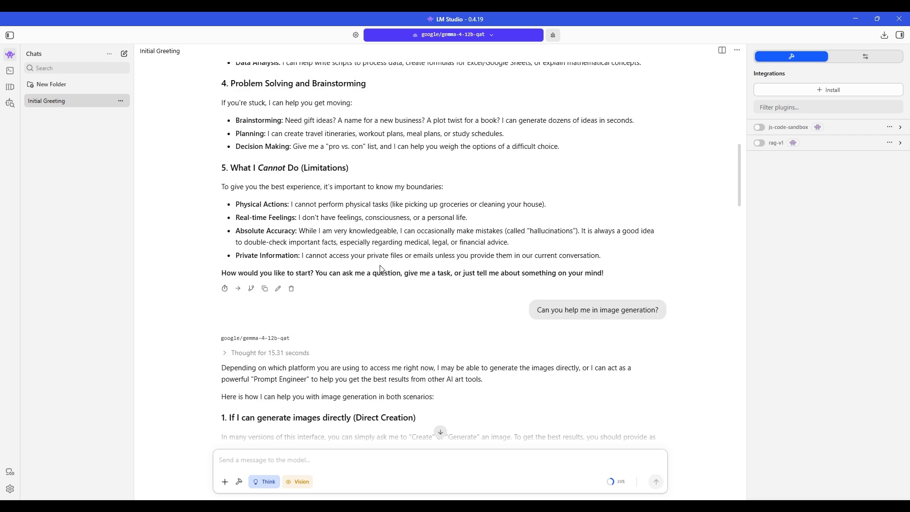
pyautogui.scroll(10, 385, 273)
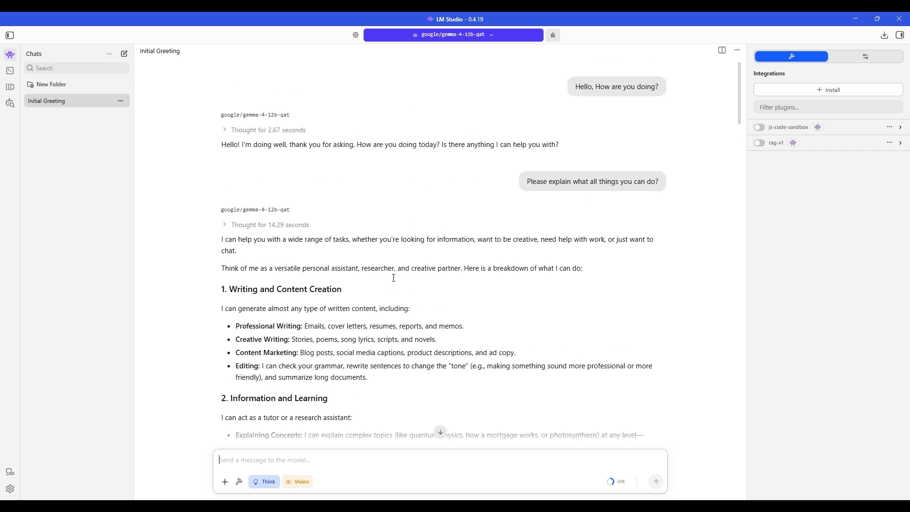
pyautogui.scroll(-20, 398, 307)
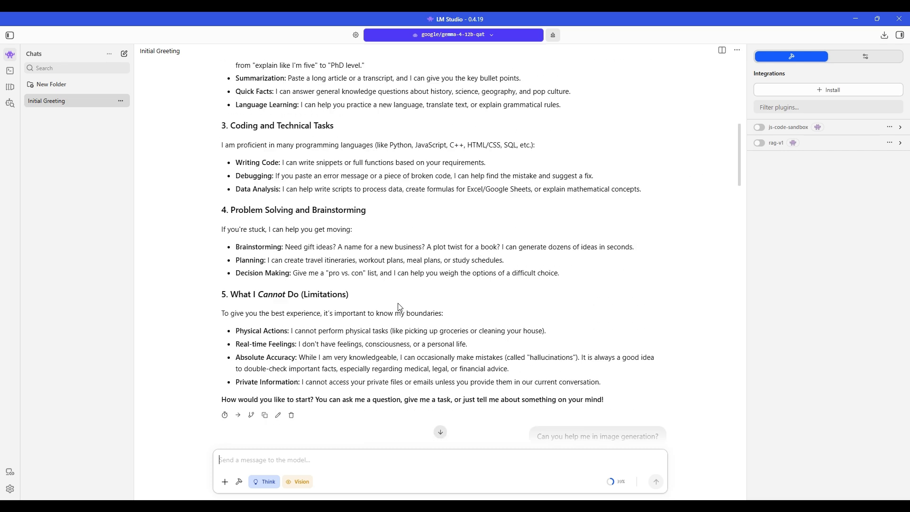
pyautogui.scroll(-15, 398, 306)
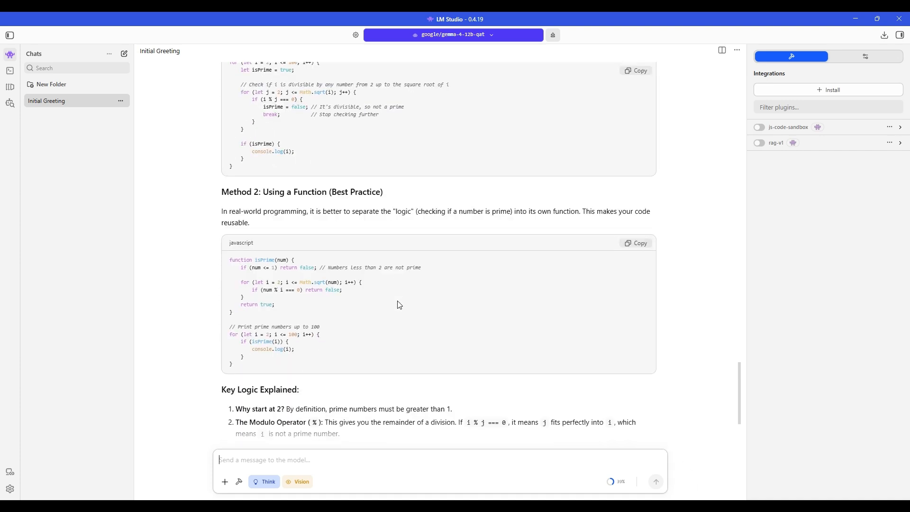
pyautogui.scroll(-3, 441, 244)
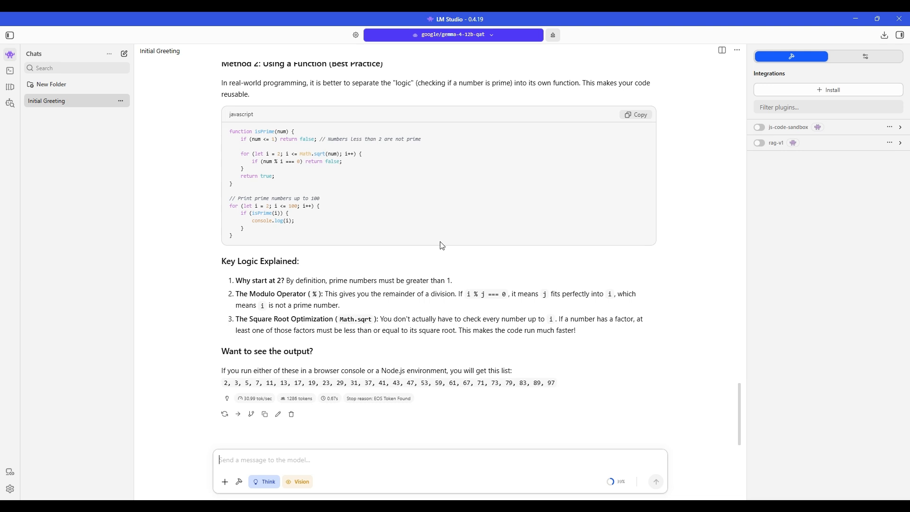